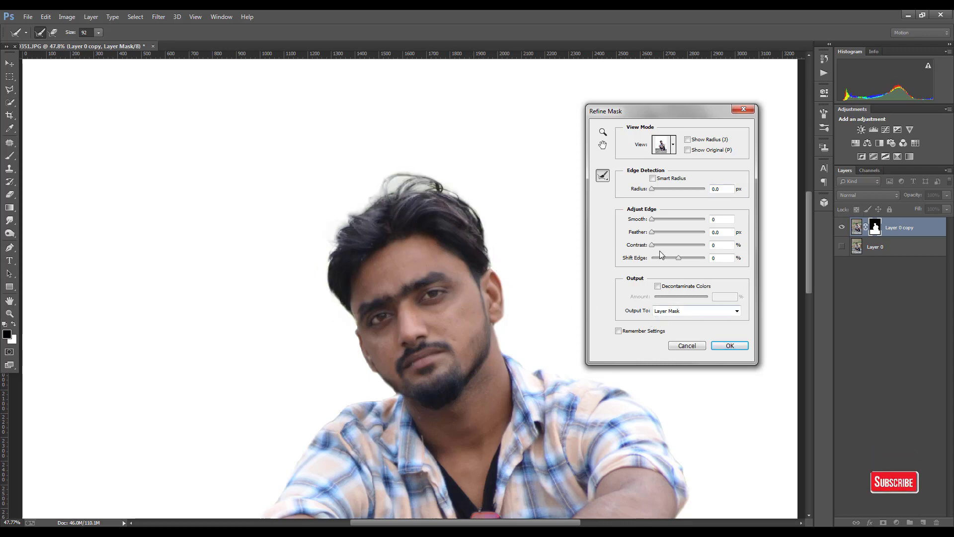
Refine the man's cutout mask with slight Feather and Smooth adjustments, output to the layer mask
{"action": "left_click", "coordinate": [655, 234]}
{"action": "left_click", "coordinate": [656, 220]}
{"action": "left_click", "coordinate": [729, 346]}
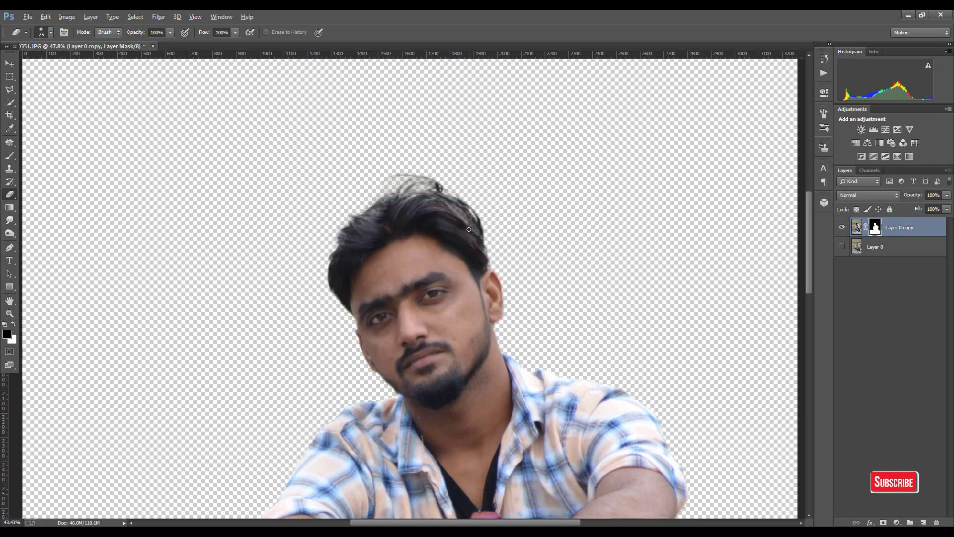
Apply the refined layer mask permanently to Layer 0 copy
{"action": "scroll", "coordinate": [468, 229], "scroll_direction": "down", "scroll_amount": 4}
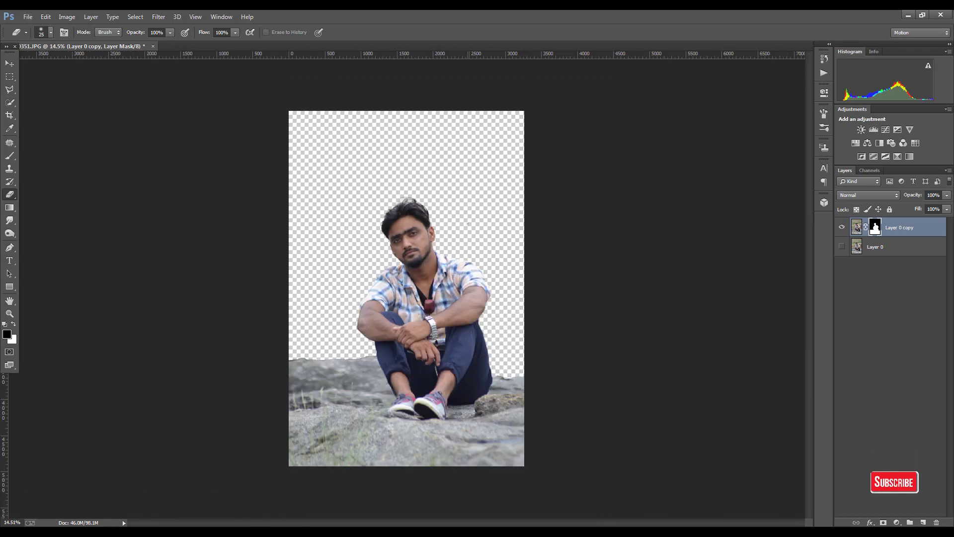
{"action": "right_click", "coordinate": [875, 228]}
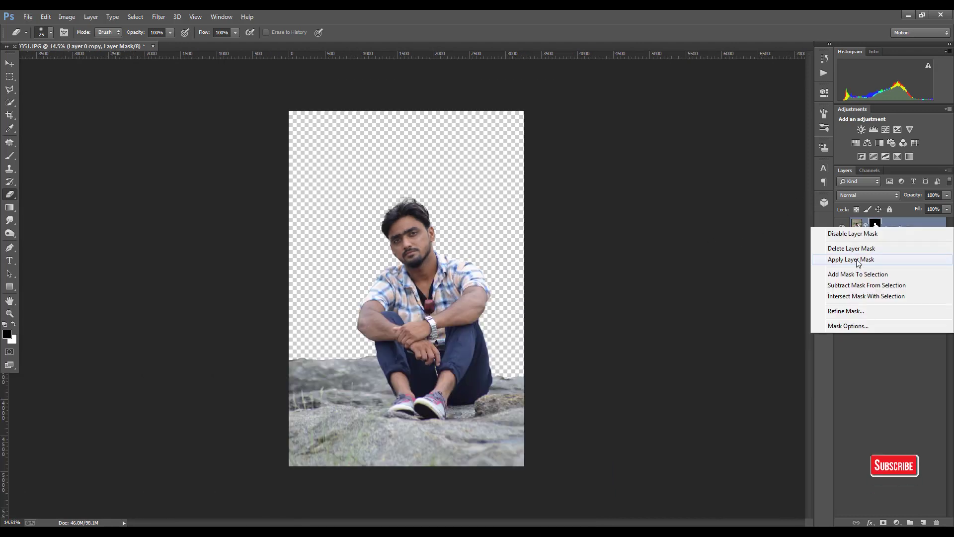
{"action": "left_click", "coordinate": [850, 259]}
Place the seascape image Tapasheditz13 as an embedded file, scaled to 0.38% so it covers the whole canvas
{"action": "left_click", "coordinate": [34, 18]}
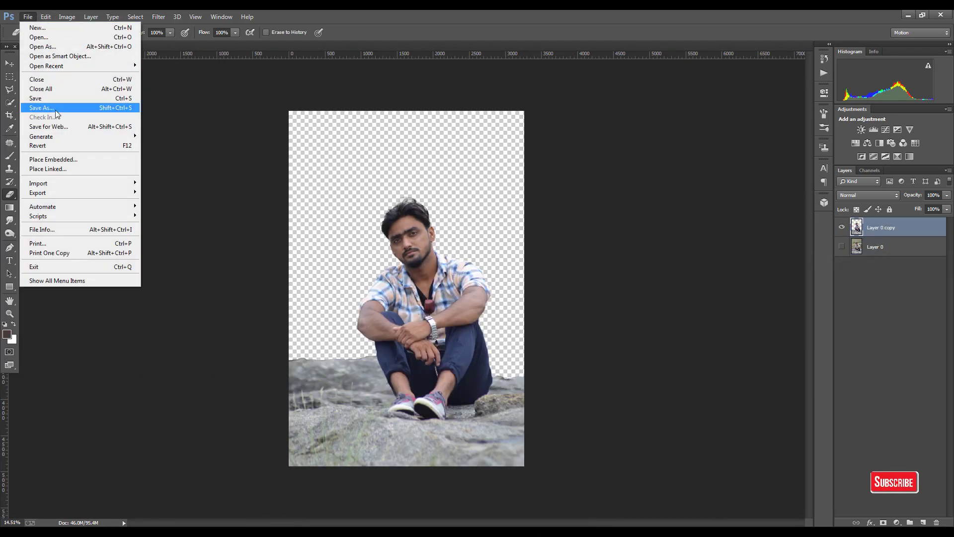
{"action": "left_click", "coordinate": [62, 158]}
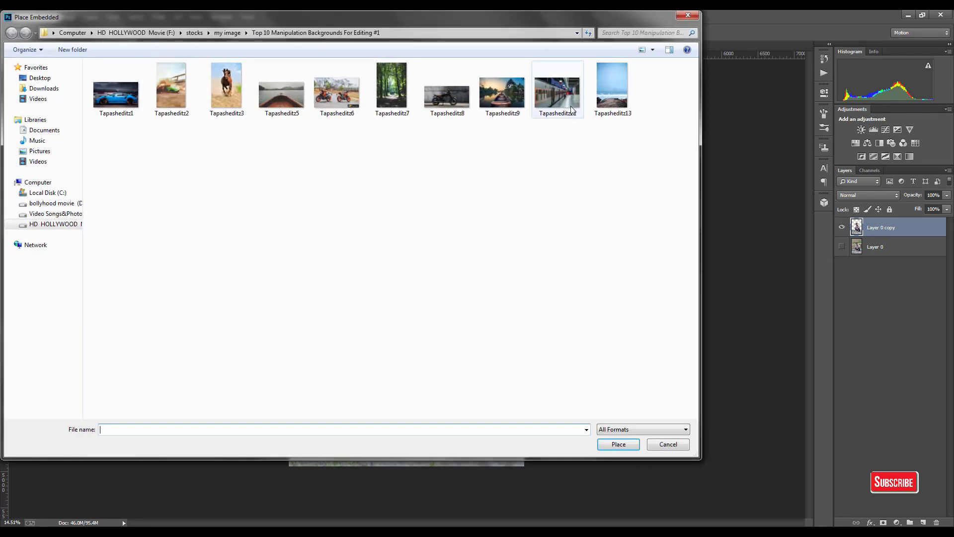
{"action": "left_click", "coordinate": [611, 92]}
{"action": "left_click", "coordinate": [611, 443]}
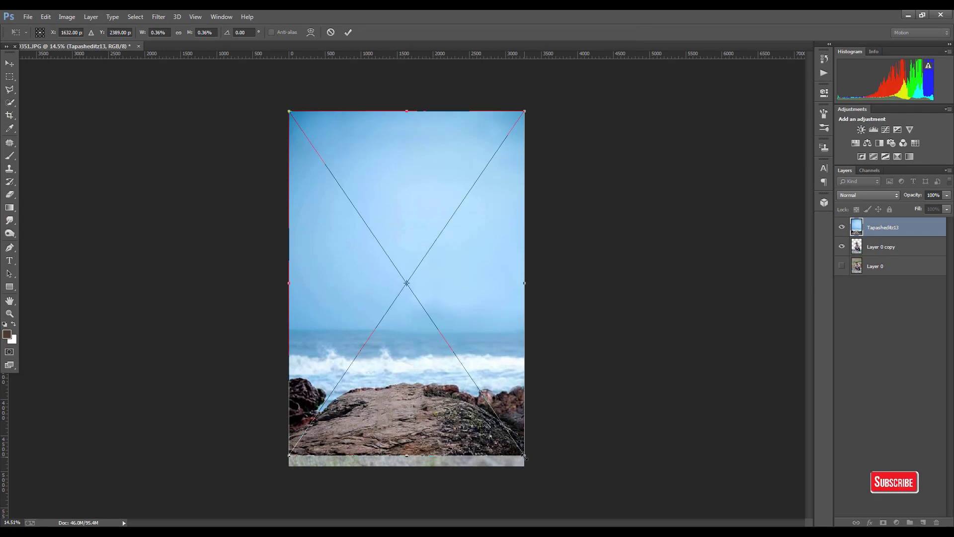
{"action": "left_click_drag", "start_coordinate": [524, 456], "coordinate": [538, 471]}
{"action": "key", "text": "v"}
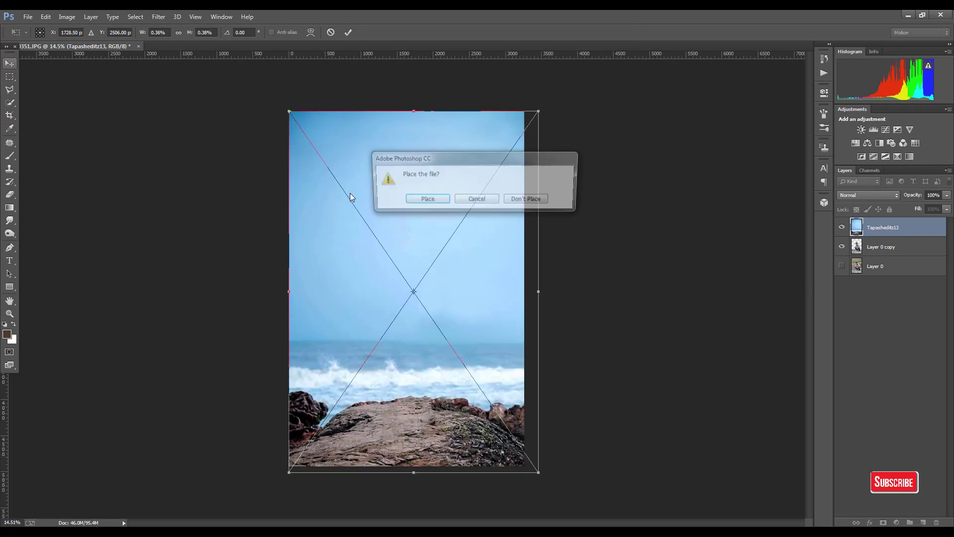
{"action": "left_click", "coordinate": [417, 198]}
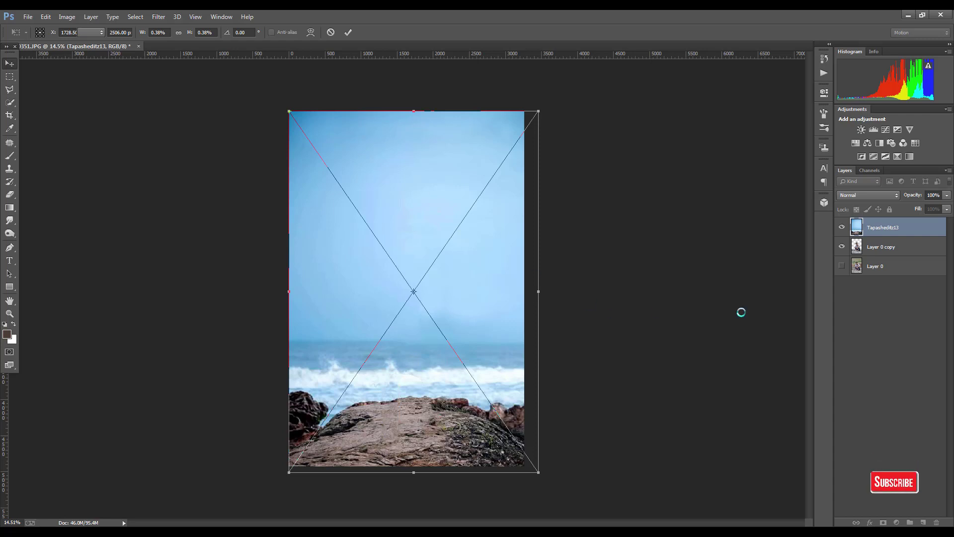
Move the Tapasheditz13 layer beneath Layer 0 copy and shift the seascape upward until the waves and rocks show behind the man
{"action": "left_click_drag", "start_coordinate": [881, 233], "coordinate": [881, 248]}
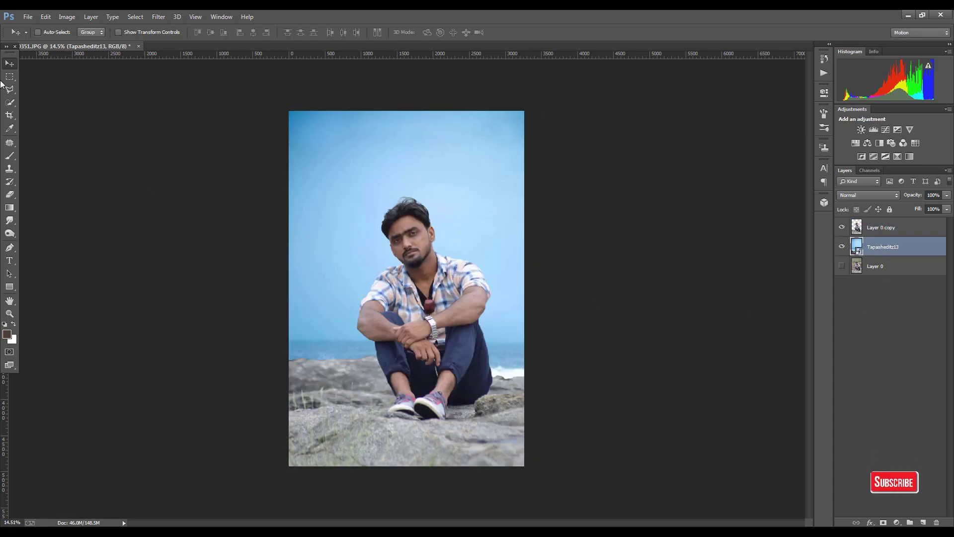
{"action": "left_click_drag", "start_coordinate": [343, 266], "coordinate": [347, 222]}
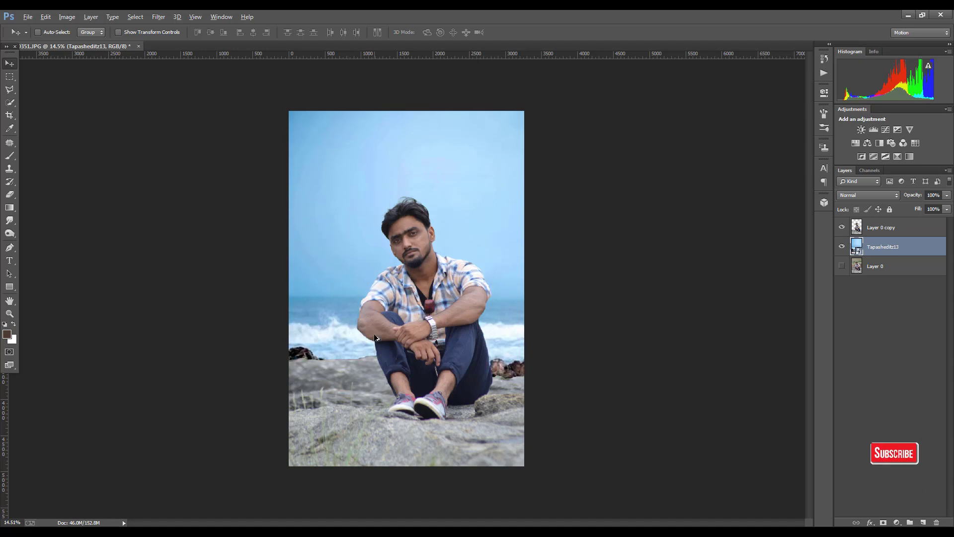
Add a layer mask to Layer 0 copy and paint black with a 700 px brush over the grey rock's upper-left edge to reveal the background rocks
{"action": "left_click", "coordinate": [875, 227]}
{"action": "left_click", "coordinate": [11, 157]}
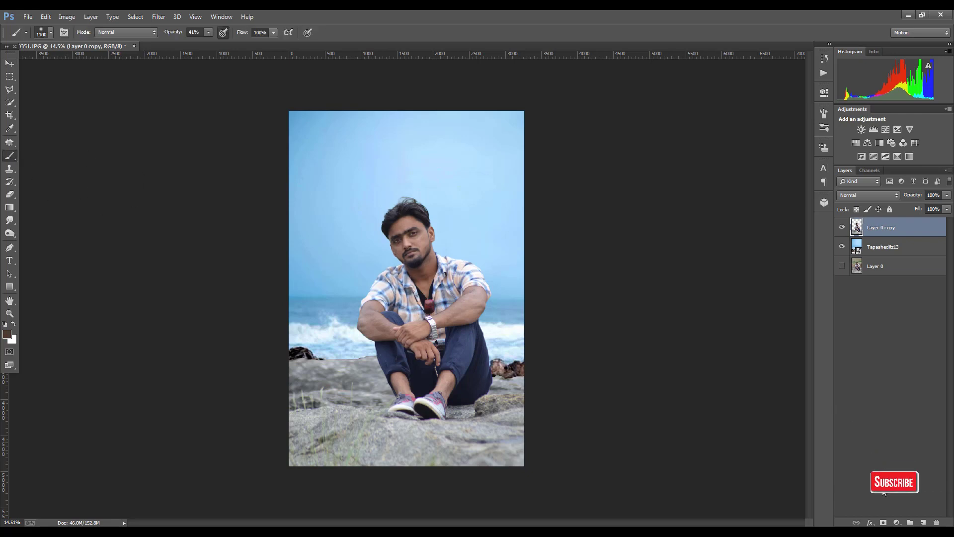
{"action": "left_click", "coordinate": [883, 521]}
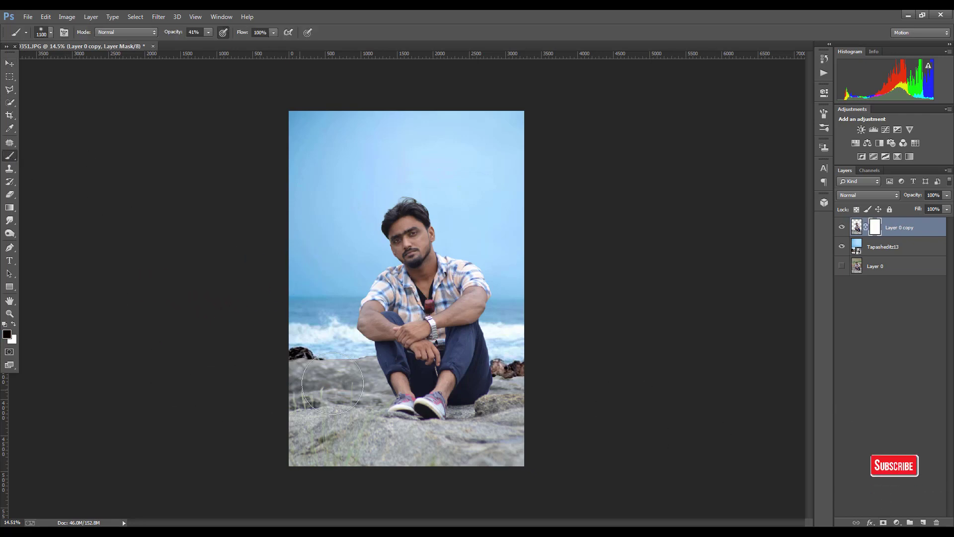
{"action": "mouse_move", "coordinate": [325, 370]}
{"action": "left_mouse_down"}
{"action": "mouse_move", "coordinate": [292, 365]}
{"action": "mouse_move", "coordinate": [303, 363]}
{"action": "left_mouse_up"}
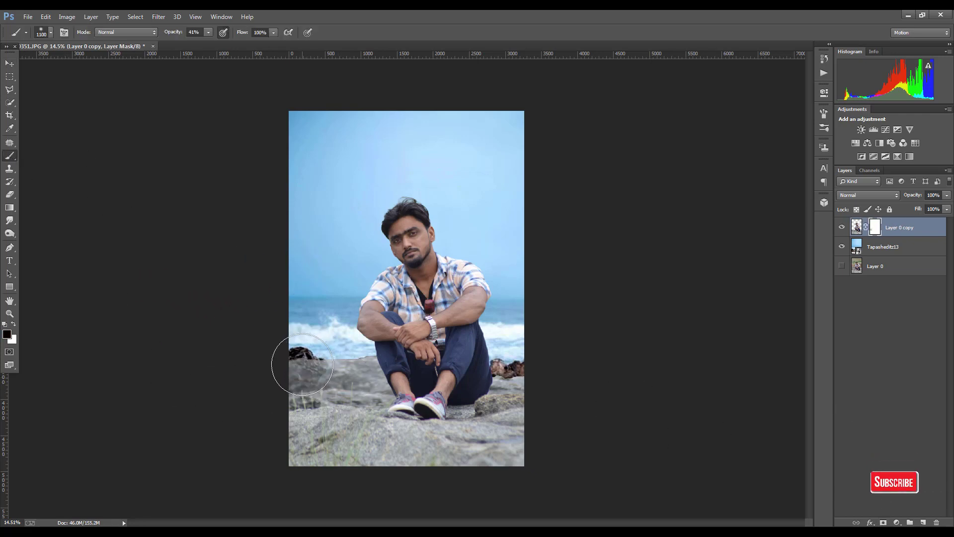
{"action": "key", "text": "bracketleft"}
{"action": "key", "text": "bracketleft"}
{"action": "key", "text": "bracketleft"}
{"action": "key", "text": "bracketleft"}
{"action": "mouse_move", "coordinate": [298, 368]}
{"action": "left_mouse_down"}
{"action": "mouse_move", "coordinate": [336, 384]}
{"action": "mouse_move", "coordinate": [354, 374]}
{"action": "left_mouse_up"}
{"action": "scroll", "coordinate": [354, 373], "scroll_direction": "up", "scroll_amount": 6}
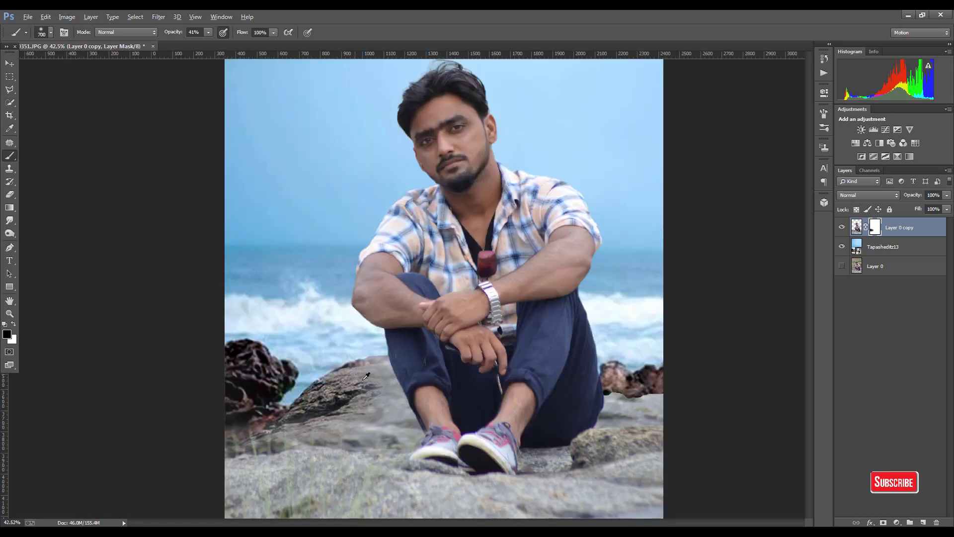
Raise the brush opacity to 85% and mask out the grey rock between the image's left edge and the man's leg, using brushes up to 300 px
{"action": "key", "text": "bracketleft"}
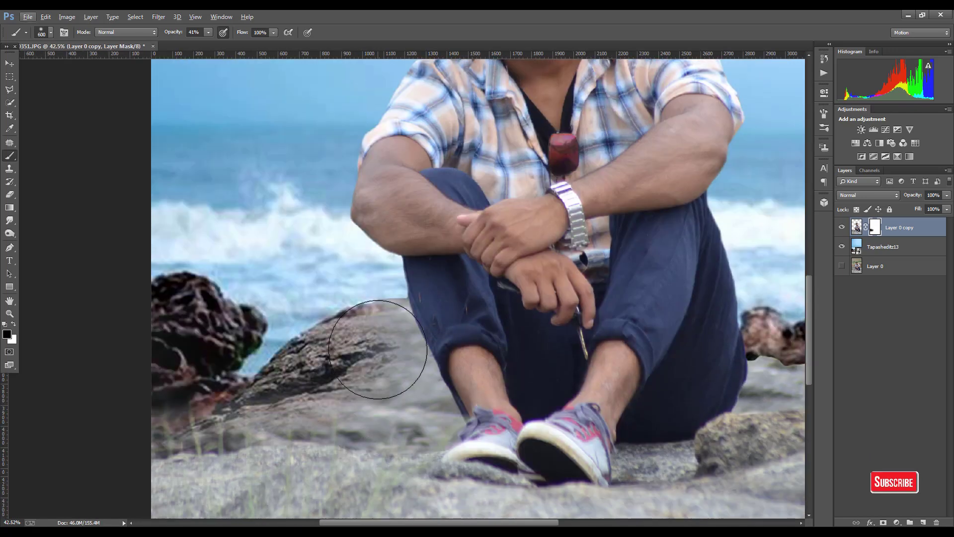
{"action": "key", "text": "bracketleft"}
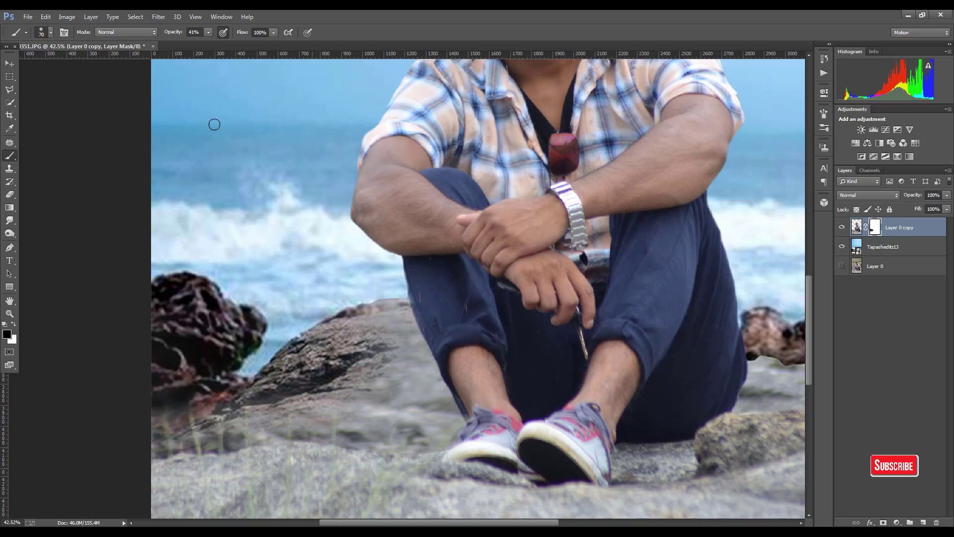
{"action": "left_click", "coordinate": [208, 32]}
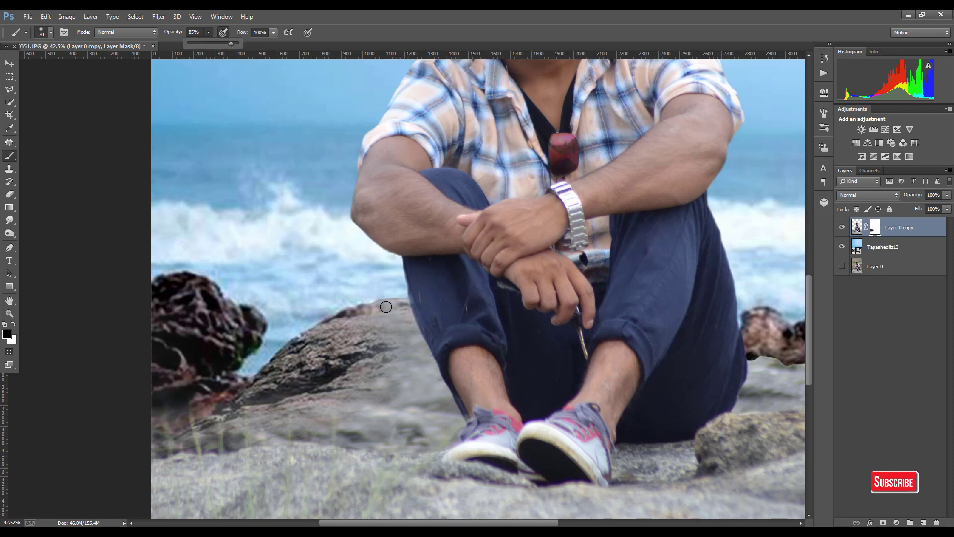
{"action": "key", "text": "bracketleft"}
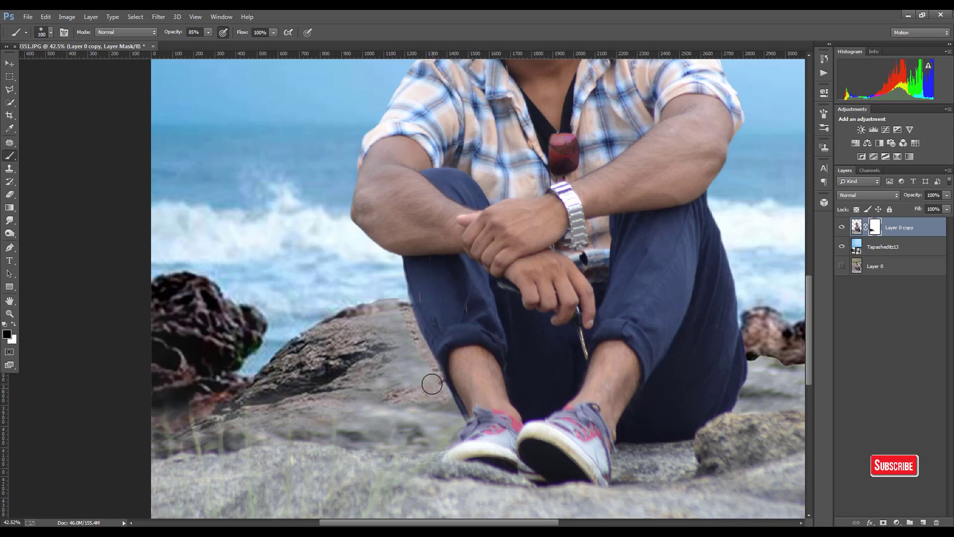
{"action": "key", "text": "bracketright"}
{"action": "key", "text": "bracketright"}
{"action": "key", "text": "bracketright"}
{"action": "key", "text": "bracketright"}
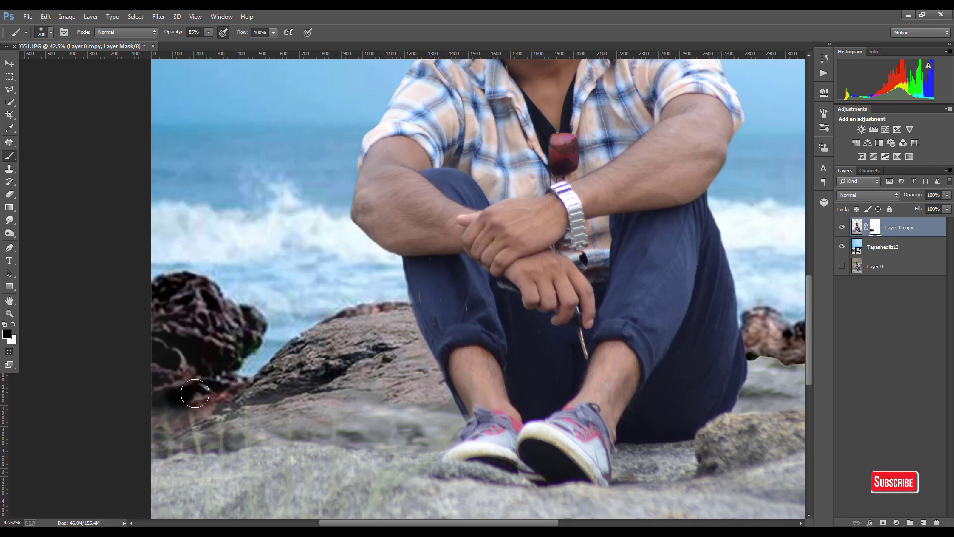
{"action": "mouse_move", "coordinate": [162, 391]}
{"action": "left_mouse_down"}
{"action": "mouse_move", "coordinate": [254, 380]}
{"action": "mouse_move", "coordinate": [207, 375]}
{"action": "mouse_move", "coordinate": [371, 375]}
{"action": "left_mouse_up"}
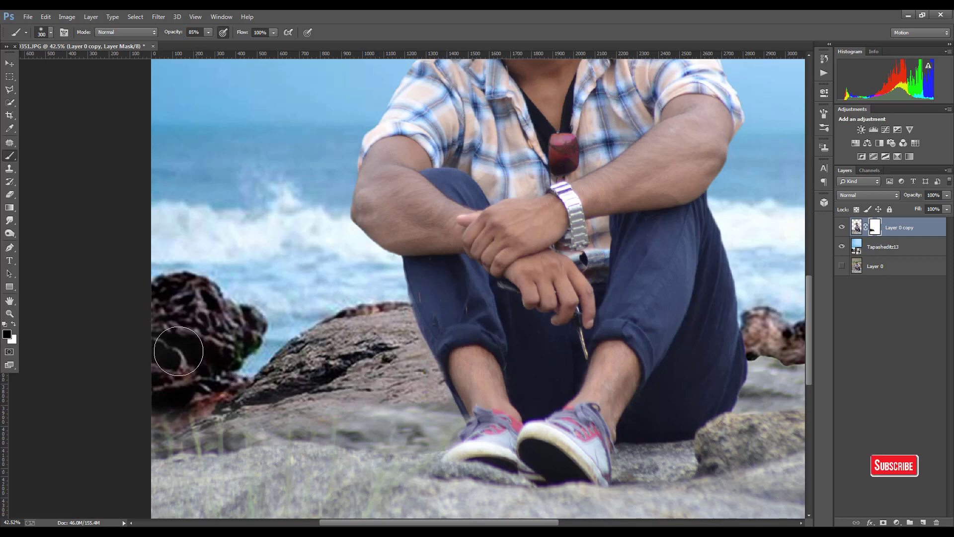
{"action": "left_click_drag", "start_coordinate": [166, 400], "coordinate": [289, 391]}
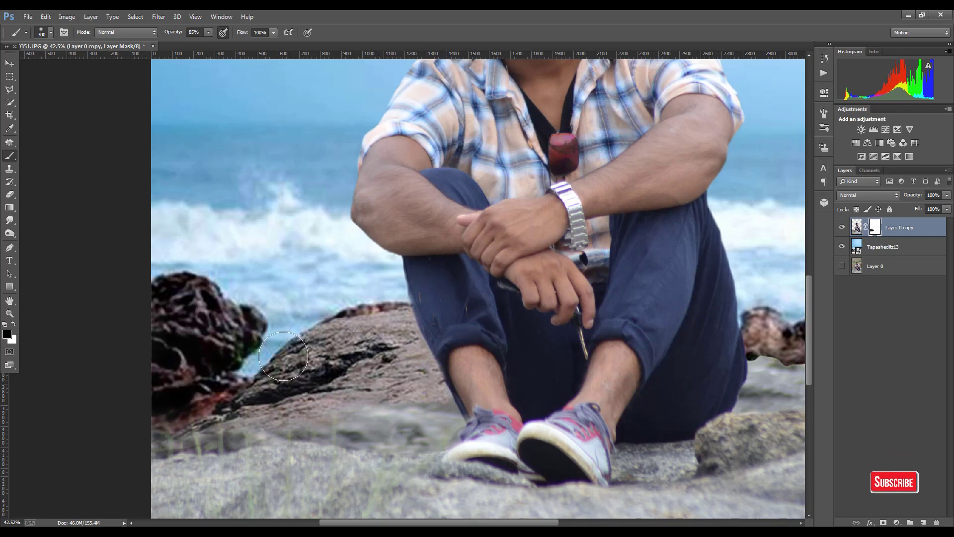
Blend the lower seam between the background rocks and the grey foreground rock, from the left edge to the shoes, by painting on the mask
{"action": "scroll", "coordinate": [283, 355], "scroll_direction": "down", "scroll_amount": 5}
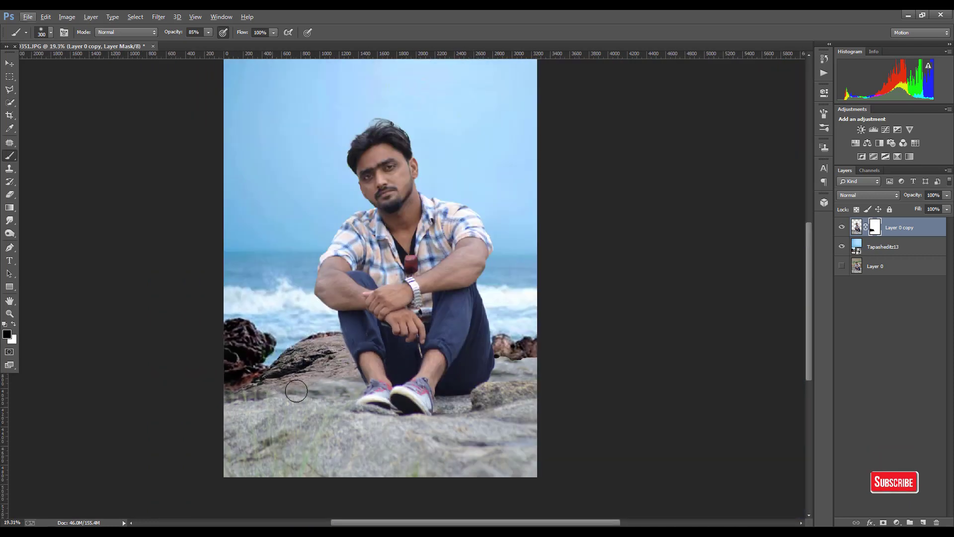
{"action": "left_click_drag", "start_coordinate": [251, 385], "coordinate": [259, 387]}
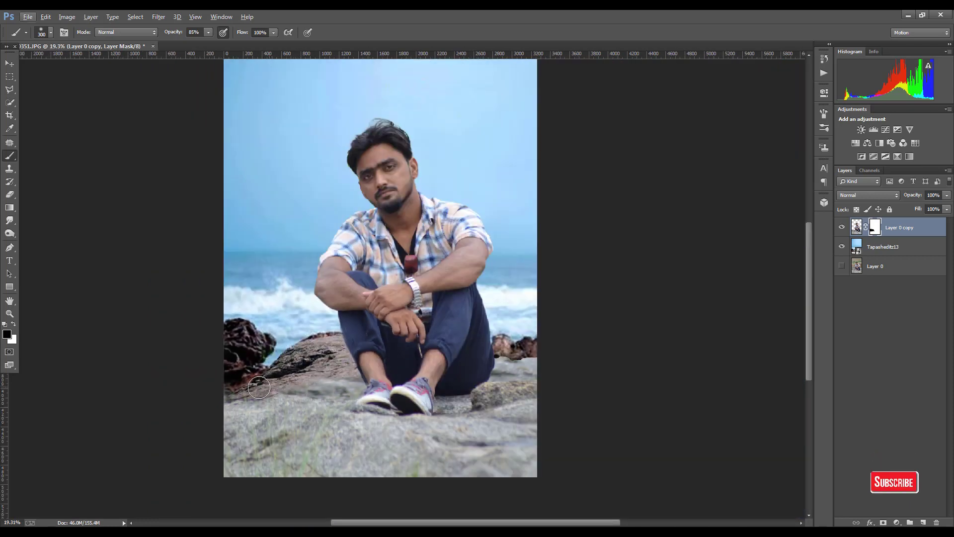
{"action": "mouse_move", "coordinate": [323, 385]}
{"action": "left_mouse_down"}
{"action": "mouse_move", "coordinate": [347, 388]}
{"action": "mouse_move", "coordinate": [335, 390]}
{"action": "left_mouse_up"}
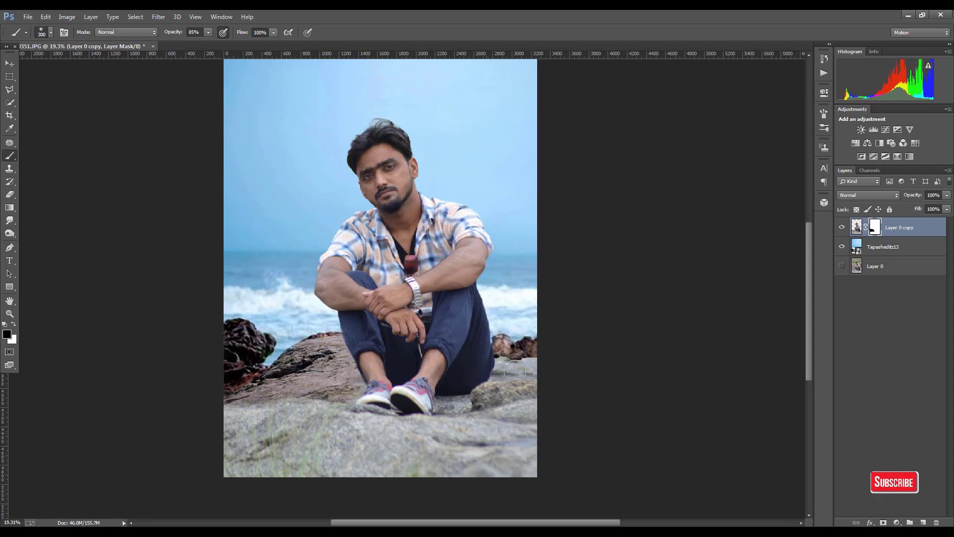
Mask out the grey rock behind the man on the image's right side to reveal the dark background rocks down to the foreground stone
{"action": "mouse_move", "coordinate": [508, 359]}
{"action": "left_mouse_down"}
{"action": "mouse_move", "coordinate": [502, 379]}
{"action": "mouse_move", "coordinate": [524, 367]}
{"action": "mouse_move", "coordinate": [535, 378]}
{"action": "mouse_move", "coordinate": [534, 362]}
{"action": "mouse_move", "coordinate": [536, 372]}
{"action": "mouse_move", "coordinate": [507, 365]}
{"action": "mouse_move", "coordinate": [501, 381]}
{"action": "mouse_move", "coordinate": [522, 374]}
{"action": "left_mouse_up"}
{"action": "key", "text": "ctrl+z"}
{"action": "scroll", "coordinate": [527, 380], "scroll_direction": "up", "scroll_amount": 4}
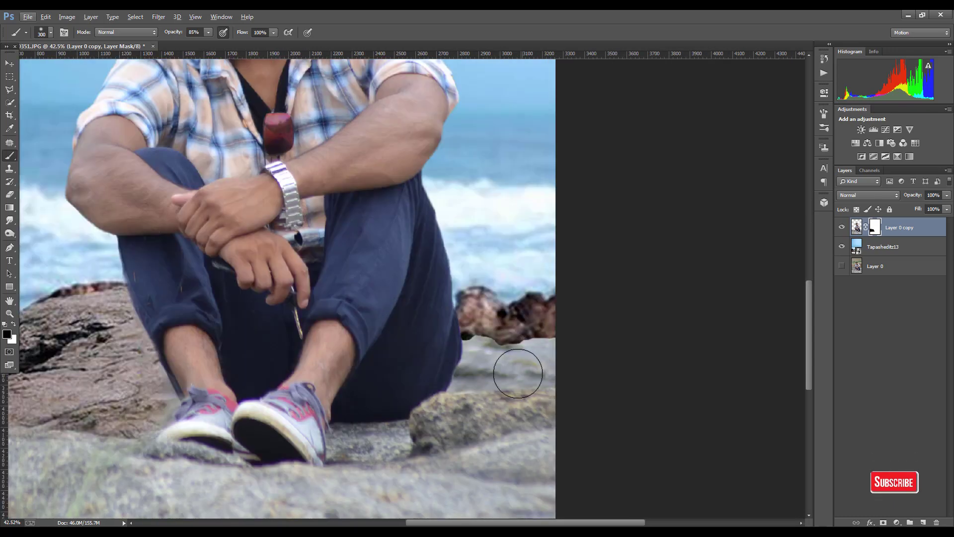
{"action": "mouse_move", "coordinate": [467, 340]}
{"action": "left_mouse_down"}
{"action": "mouse_move", "coordinate": [452, 386]}
{"action": "mouse_move", "coordinate": [479, 339]}
{"action": "mouse_move", "coordinate": [482, 371]}
{"action": "mouse_move", "coordinate": [469, 394]}
{"action": "mouse_move", "coordinate": [500, 362]}
{"action": "mouse_move", "coordinate": [506, 375]}
{"action": "mouse_move", "coordinate": [517, 354]}
{"action": "mouse_move", "coordinate": [534, 352]}
{"action": "mouse_move", "coordinate": [553, 372]}
{"action": "mouse_move", "coordinate": [539, 339]}
{"action": "mouse_move", "coordinate": [500, 340]}
{"action": "left_mouse_up"}
{"action": "key", "text": "bracketright"}
{"action": "key", "text": "bracketright"}
{"action": "key", "text": "bracketright"}
{"action": "key", "text": "bracketright"}
{"action": "key", "text": "bracketright"}
{"action": "mouse_move", "coordinate": [546, 372]}
{"action": "left_mouse_down"}
{"action": "mouse_move", "coordinate": [504, 390]}
{"action": "mouse_move", "coordinate": [553, 390]}
{"action": "mouse_move", "coordinate": [493, 393]}
{"action": "mouse_move", "coordinate": [552, 397]}
{"action": "mouse_move", "coordinate": [497, 399]}
{"action": "mouse_move", "coordinate": [556, 404]}
{"action": "left_mouse_up"}
{"action": "scroll", "coordinate": [556, 405], "scroll_direction": "down", "scroll_amount": 3}
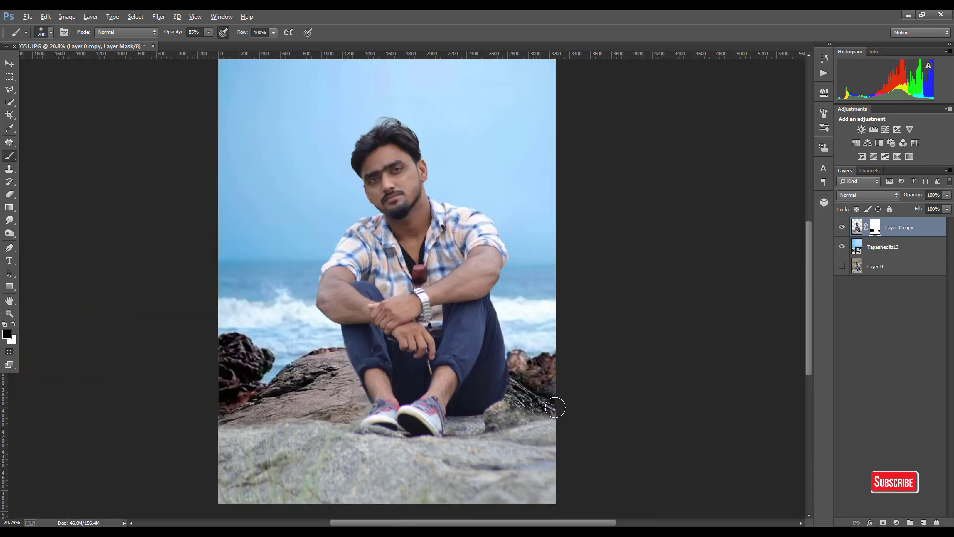
Shift the Tapasheditz13 background layer slightly upward behind the man
{"action": "scroll", "coordinate": [555, 408], "scroll_direction": "down", "scroll_amount": 3}
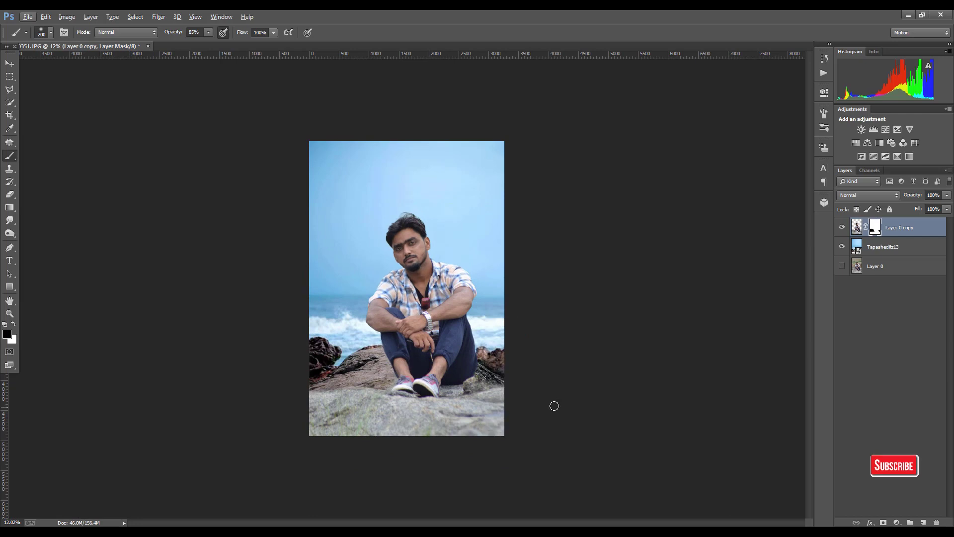
{"action": "left_click", "coordinate": [11, 64]}
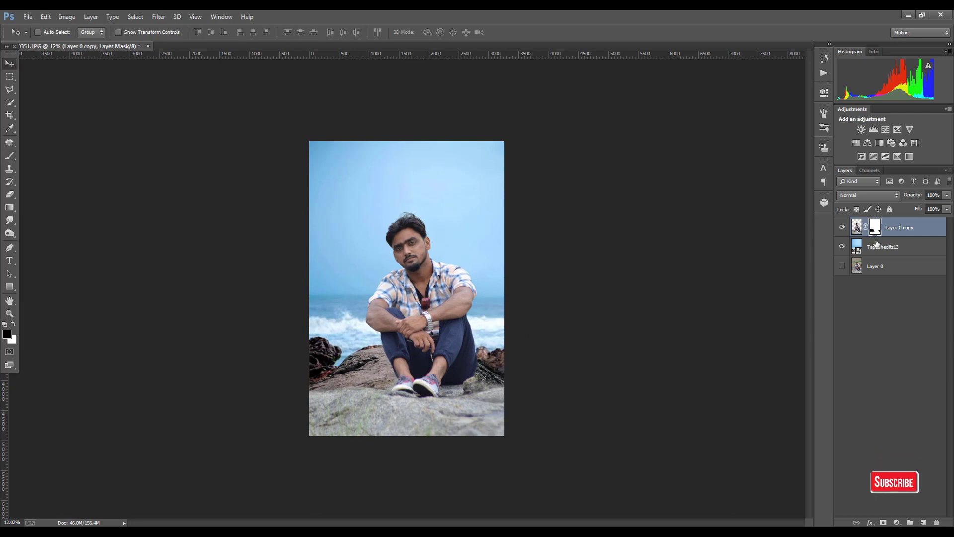
{"action": "left_click", "coordinate": [876, 243]}
{"action": "left_click_drag", "start_coordinate": [482, 299], "coordinate": [483, 287]}
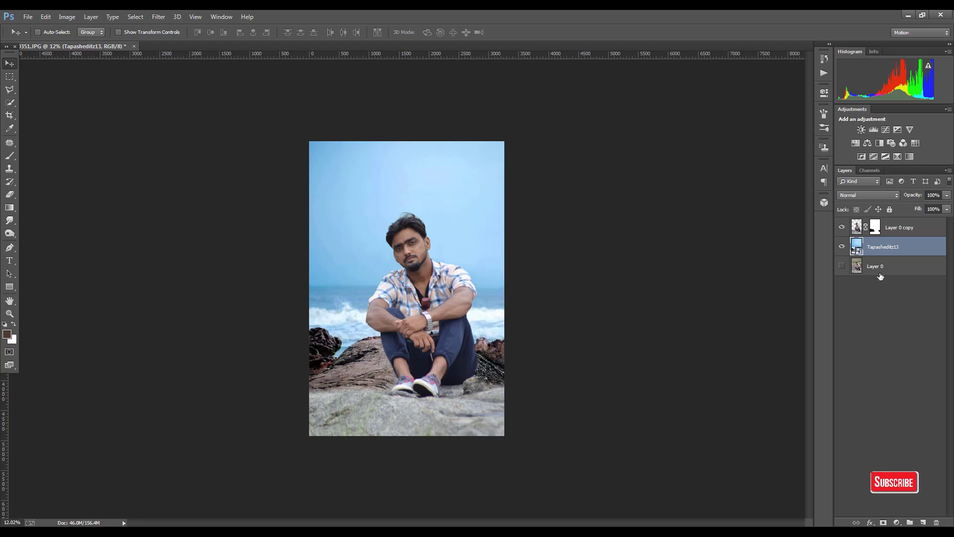
Apply the painted layer mask permanently to Layer 0 copy
{"action": "left_click", "coordinate": [875, 227]}
{"action": "right_click", "coordinate": [875, 226]}
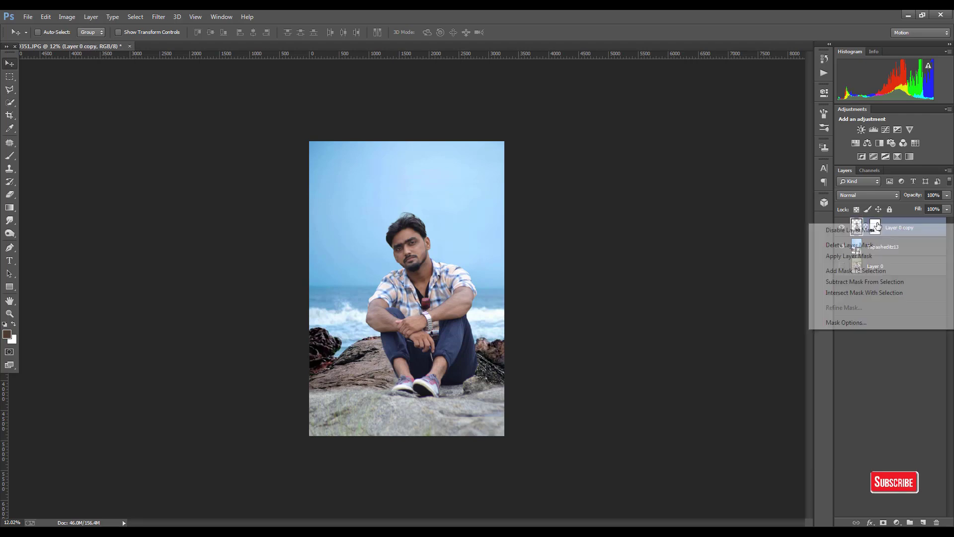
{"action": "left_click", "coordinate": [865, 256]}
Add a red-labelled layer above Layer 0 copy in Overlay mode, filled with the Overlay-neutral 50% gray
{"action": "left_click", "coordinate": [926, 517]}
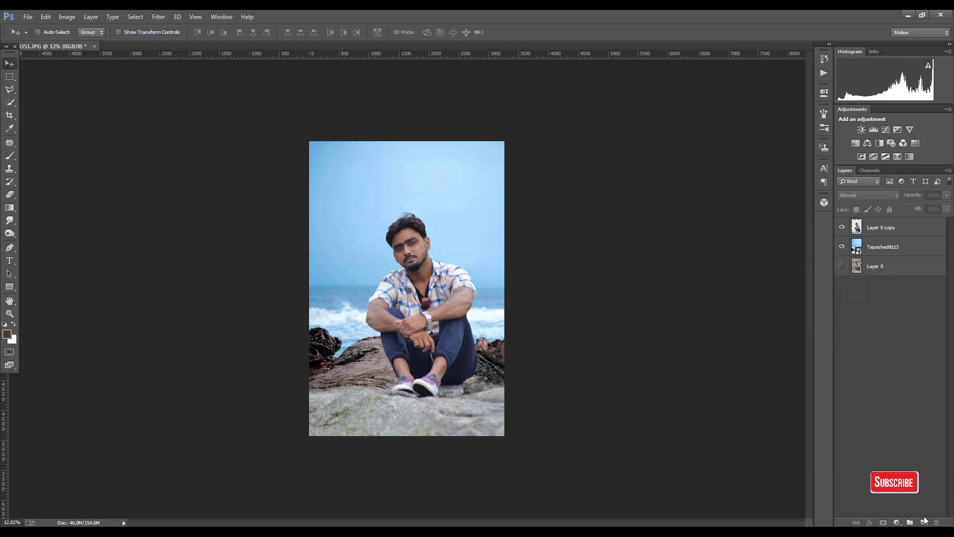
{"action": "left_click", "coordinate": [880, 233]}
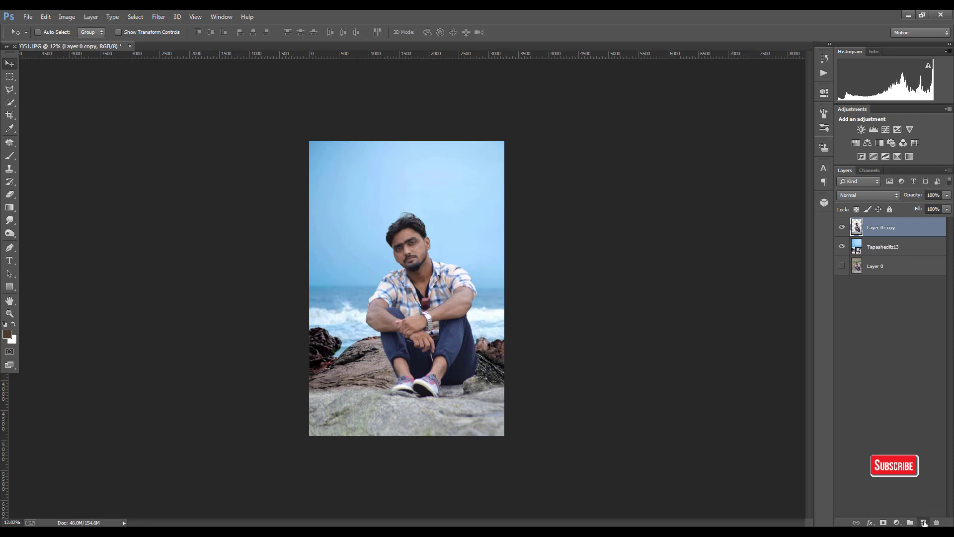
{"action": "left_click", "coordinate": [923, 522], "text": "alt"}
{"action": "left_click", "coordinate": [454, 200]}
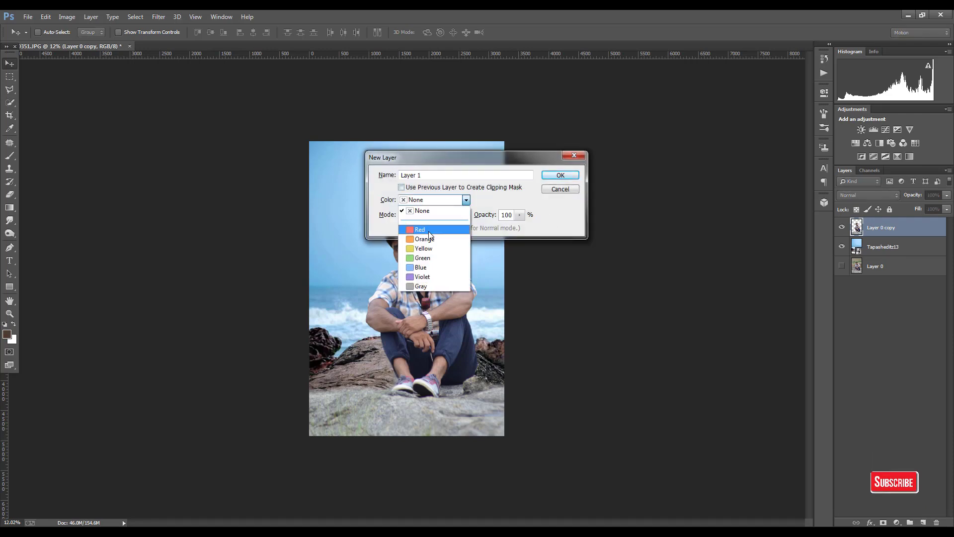
{"action": "left_click", "coordinate": [412, 221]}
{"action": "left_click", "coordinate": [432, 216]}
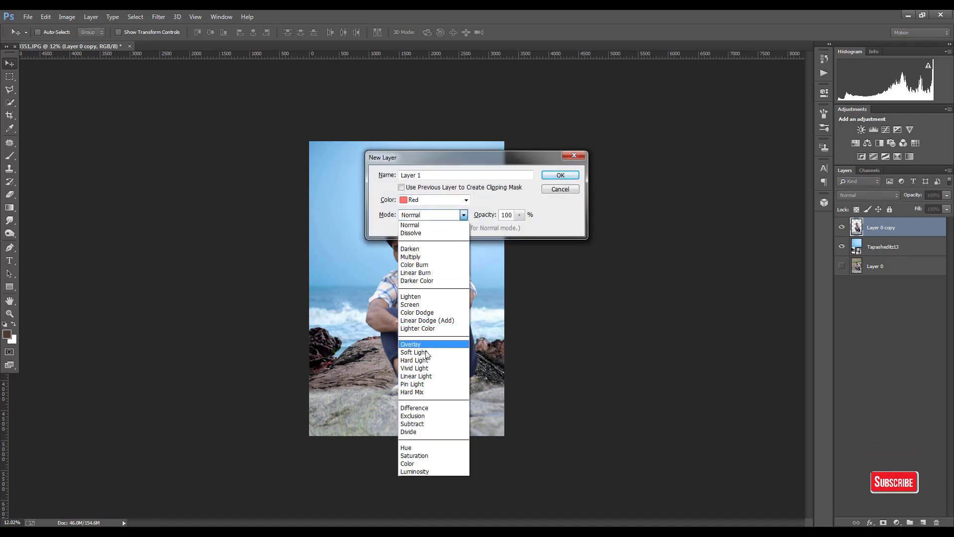
{"action": "left_click", "coordinate": [427, 343]}
{"action": "left_click", "coordinate": [401, 228]}
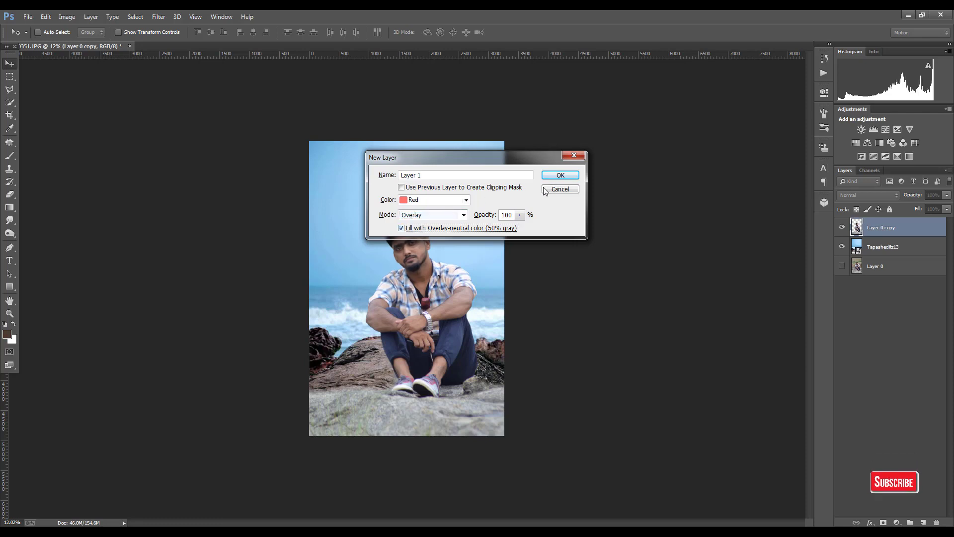
{"action": "left_click", "coordinate": [560, 175]}
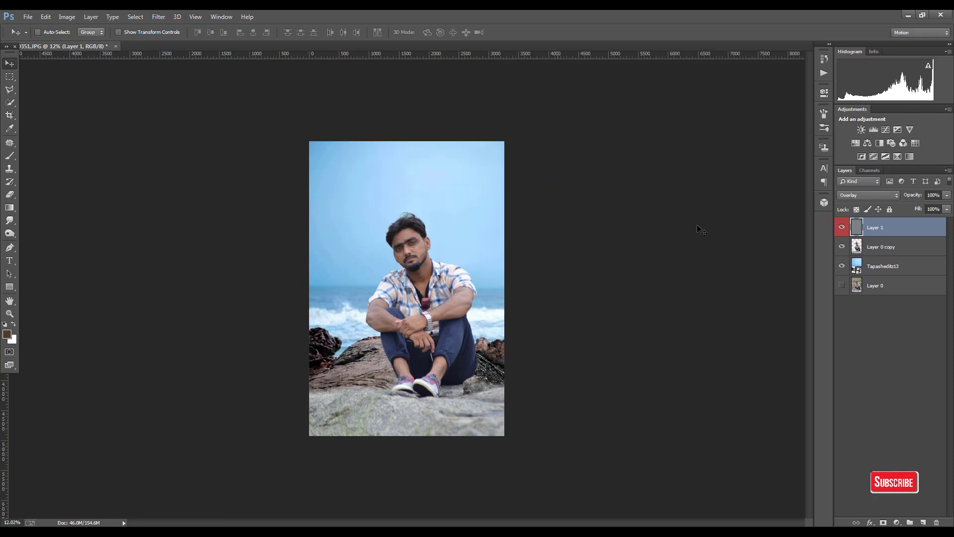
Darken the grey foreground rock by painting dark brown on Layer 1 with a 1300 px brush at 85% opacity
{"action": "left_click", "coordinate": [9, 156]}
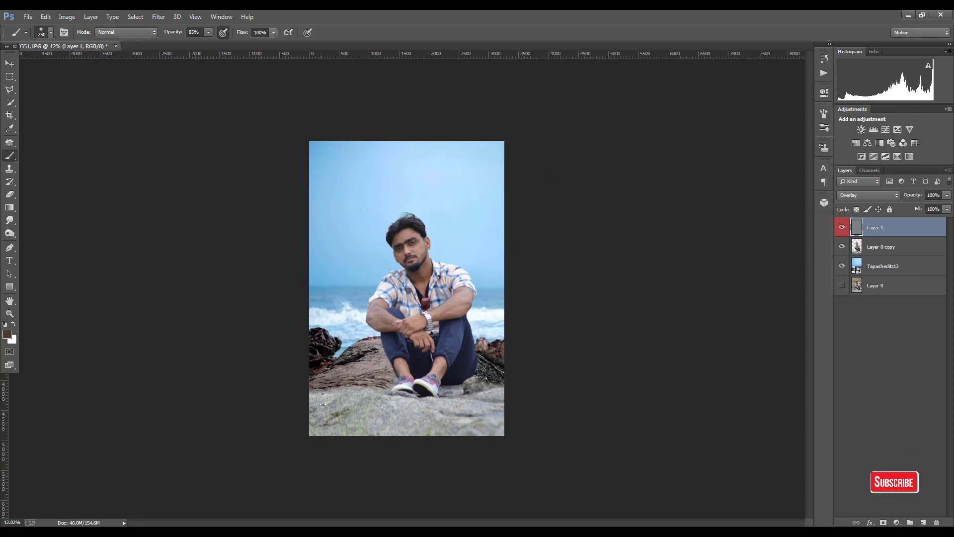
{"action": "key", "text": "bracketright"}
{"action": "key", "text": "bracketright"}
{"action": "key", "text": "bracketright"}
{"action": "key", "text": "bracketright"}
{"action": "key", "text": "bracketright"}
{"action": "key", "text": "bracketright"}
{"action": "key", "text": "bracketright"}
{"action": "key", "text": "bracketright"}
{"action": "key", "text": "bracketright"}
{"action": "key", "text": "bracketright"}
{"action": "key", "text": "bracketright"}
{"action": "mouse_move", "coordinate": [343, 405]}
{"action": "left_mouse_down"}
{"action": "mouse_move", "coordinate": [313, 418]}
{"action": "mouse_move", "coordinate": [368, 421]}
{"action": "mouse_move", "coordinate": [324, 409]}
{"action": "mouse_move", "coordinate": [401, 426]}
{"action": "mouse_move", "coordinate": [373, 426]}
{"action": "mouse_move", "coordinate": [450, 428]}
{"action": "mouse_move", "coordinate": [413, 425]}
{"action": "mouse_move", "coordinate": [471, 421]}
{"action": "mouse_move", "coordinate": [489, 404]}
{"action": "mouse_move", "coordinate": [485, 423]}
{"action": "mouse_move", "coordinate": [512, 410]}
{"action": "mouse_move", "coordinate": [475, 428]}
{"action": "mouse_move", "coordinate": [479, 421]}
{"action": "mouse_move", "coordinate": [405, 427]}
{"action": "mouse_move", "coordinate": [311, 406]}
{"action": "mouse_move", "coordinate": [365, 429]}
{"action": "left_mouse_up"}
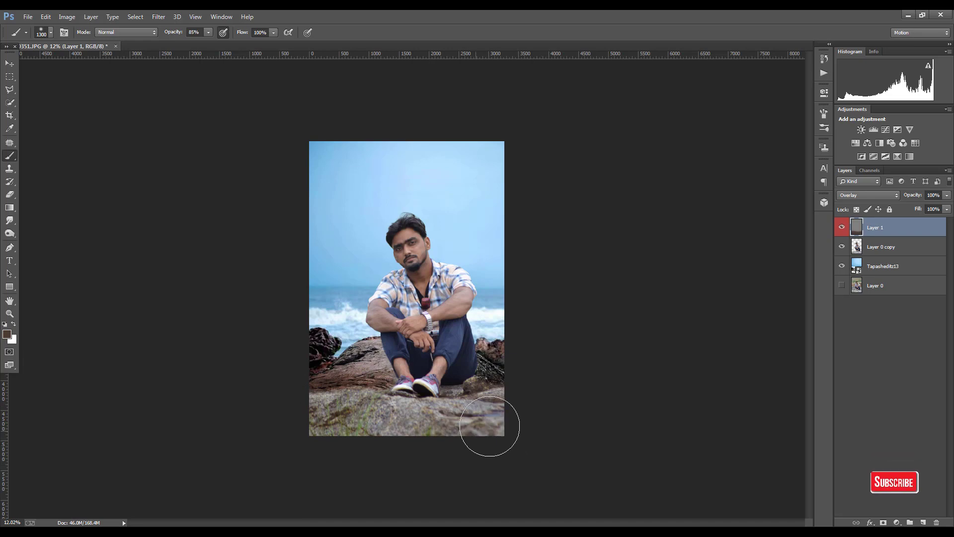
Try clipping Layer 1 to Layer 0 copy and release the clipping mask
{"action": "right_click", "coordinate": [868, 238]}
{"action": "left_click", "coordinate": [778, 251]}
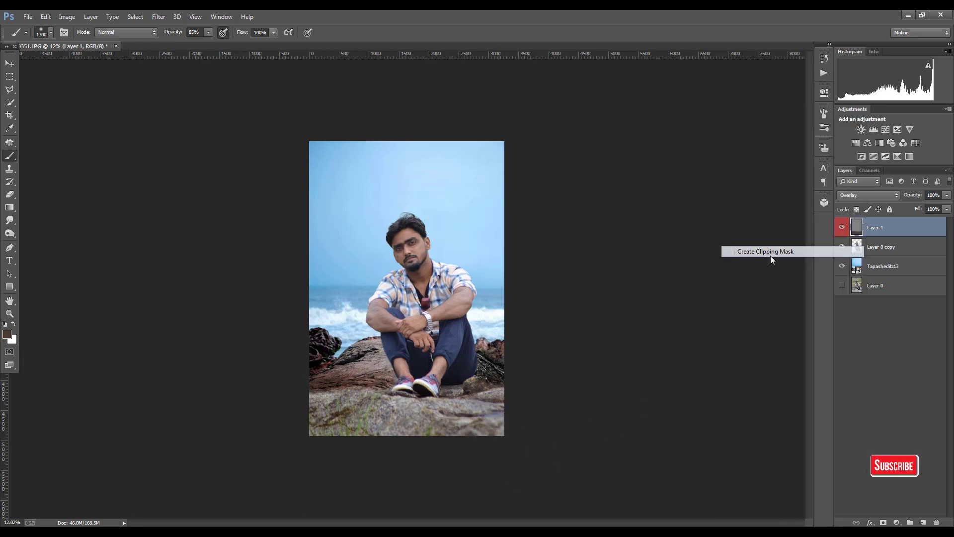
{"action": "mouse_move", "coordinate": [883, 235]}
{"action": "left_mouse_down"}
{"action": "mouse_move", "coordinate": [878, 254]}
{"action": "mouse_move", "coordinate": [880, 220]}
{"action": "left_mouse_up"}
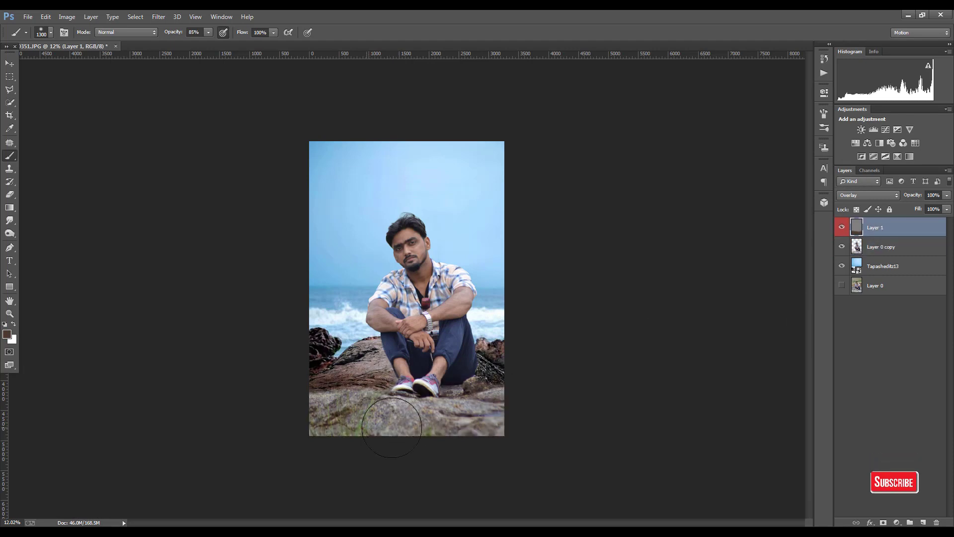
{"action": "right_click", "coordinate": [868, 231]}
{"action": "left_click", "coordinate": [877, 228]}
{"action": "right_click", "coordinate": [877, 229]}
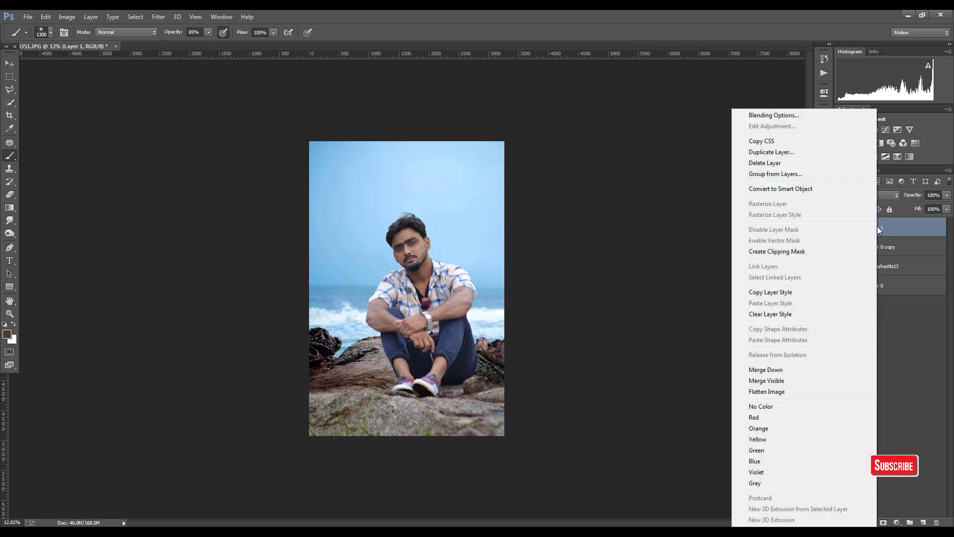
{"action": "left_click", "coordinate": [787, 252]}
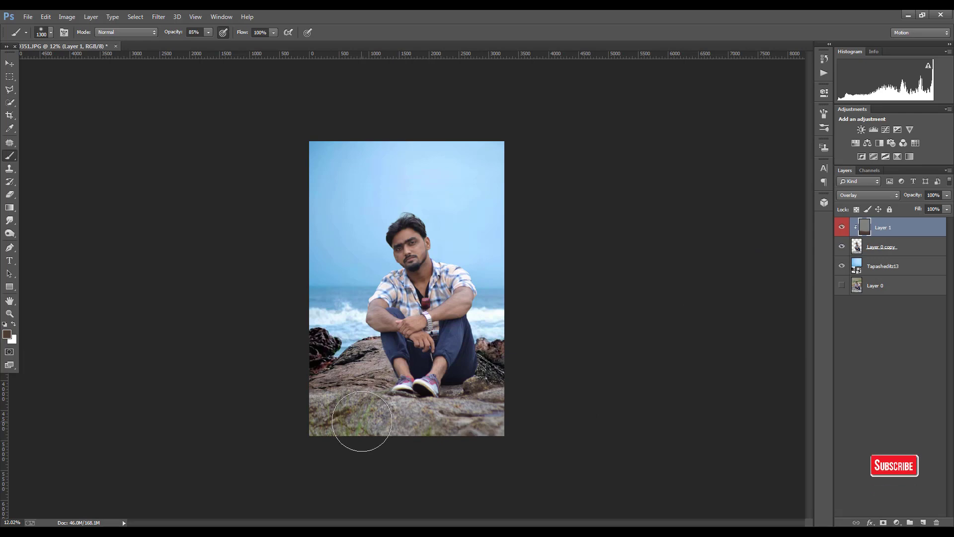
{"action": "right_click", "coordinate": [892, 231]}
{"action": "left_click", "coordinate": [818, 233]}
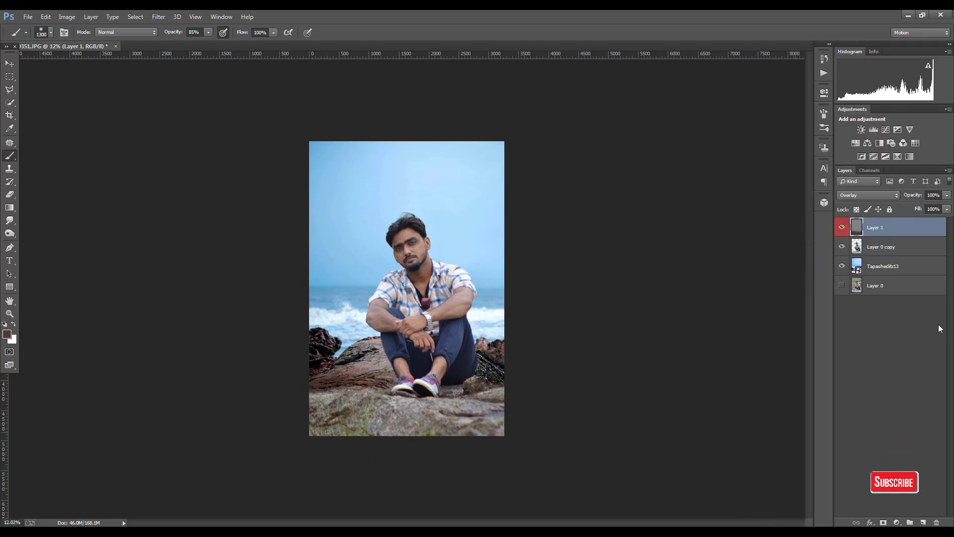
Rasterize the Tapasheditz13 background layer
{"action": "mouse_move", "coordinate": [887, 233]}
{"action": "left_mouse_down"}
{"action": "mouse_move", "coordinate": [885, 274]}
{"action": "mouse_move", "coordinate": [886, 221]}
{"action": "left_mouse_up"}
{"action": "left_click", "coordinate": [875, 268]}
{"action": "right_click", "coordinate": [875, 268]}
{"action": "left_click", "coordinate": [844, 230]}
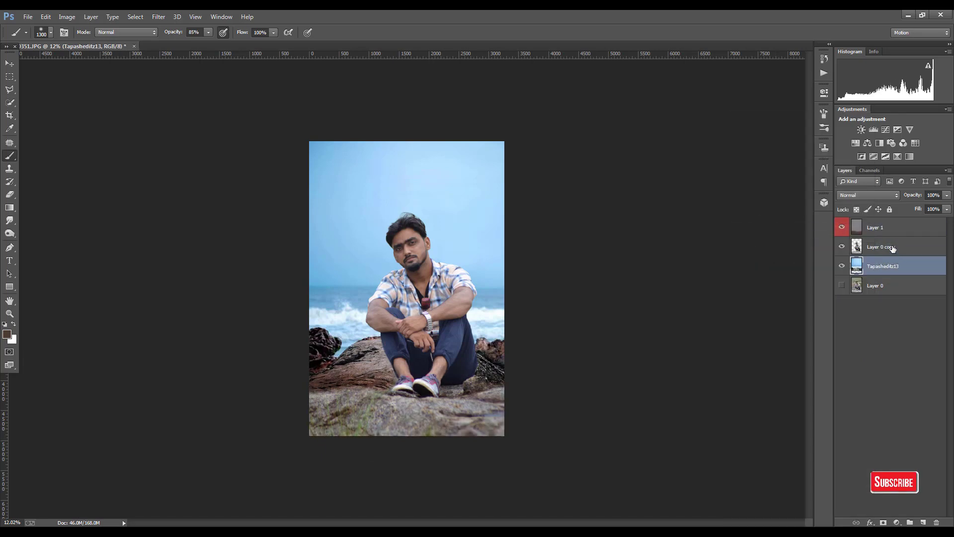
Erase Layer 1's dark paint from the background rocks on both sides of the man with a 700 px eraser
{"action": "left_click", "coordinate": [887, 233]}
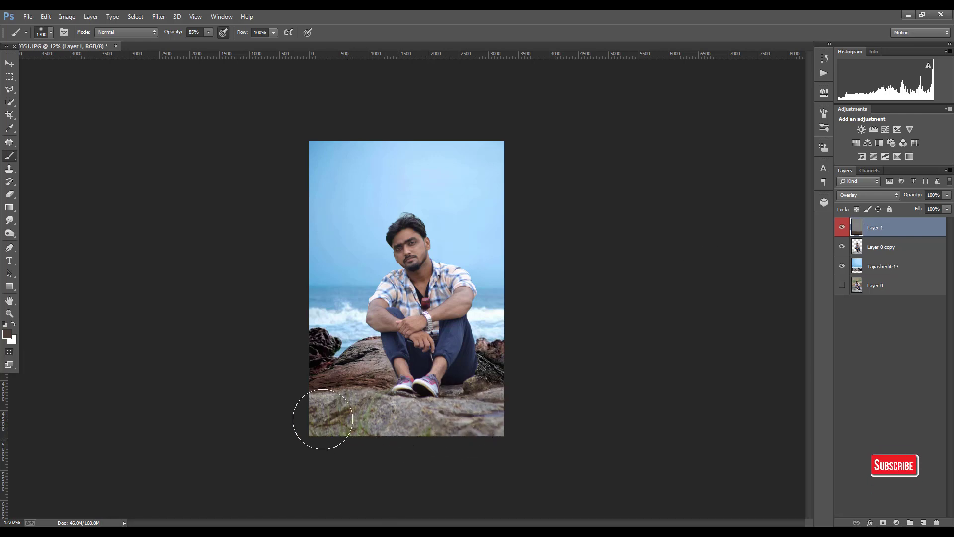
{"action": "left_click", "coordinate": [9, 194]}
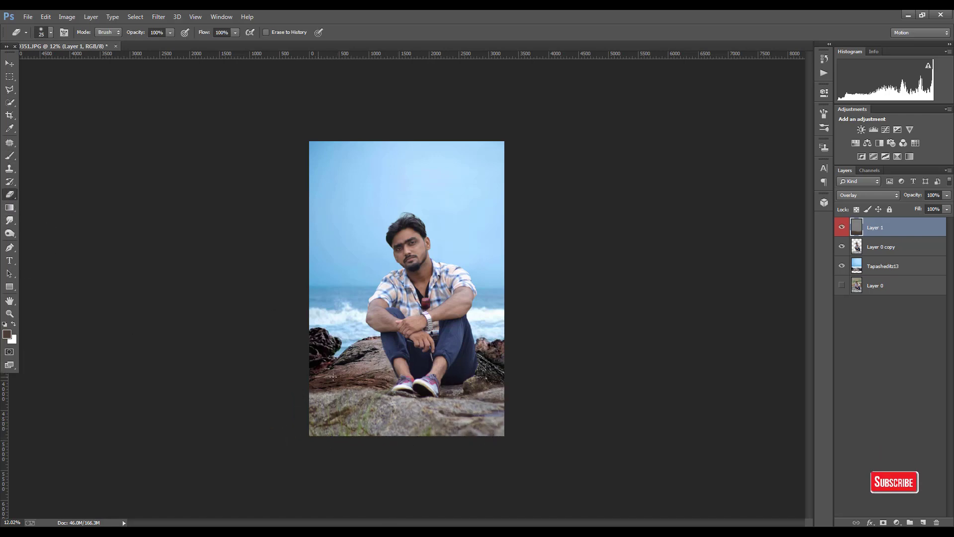
{"action": "key", "text": "bracketright"}
{"action": "key", "text": "bracketright"}
{"action": "key", "text": "bracketright"}
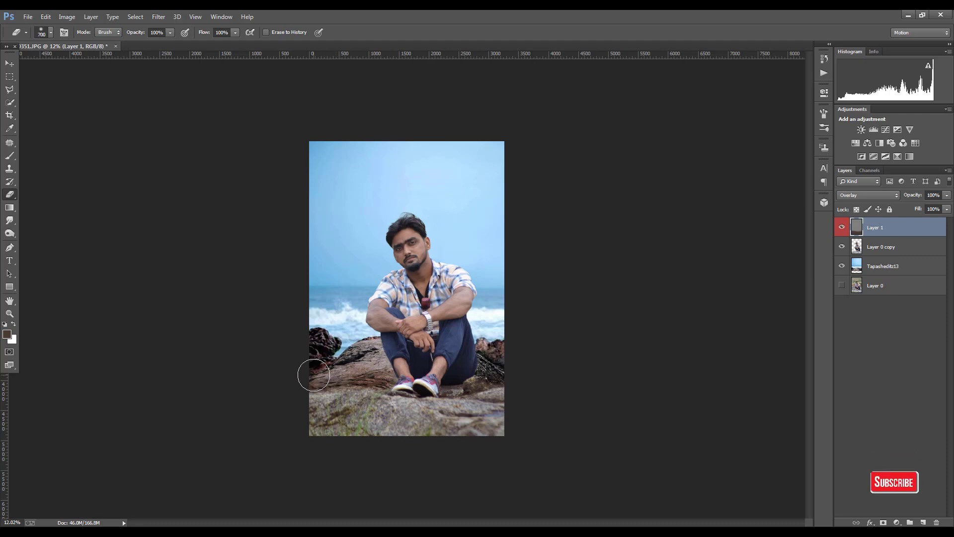
{"action": "left_click_drag", "start_coordinate": [357, 368], "coordinate": [393, 372]}
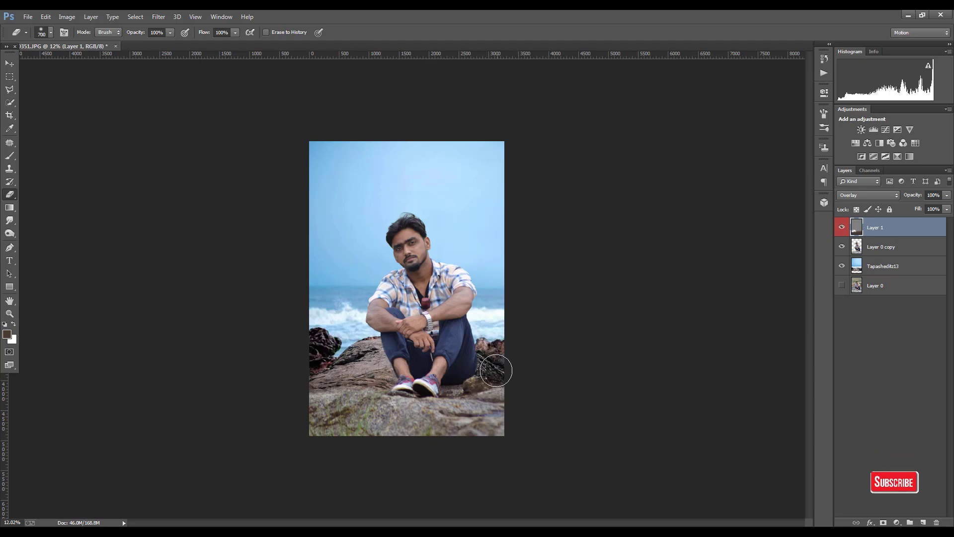
{"action": "left_click_drag", "start_coordinate": [496, 370], "coordinate": [480, 378]}
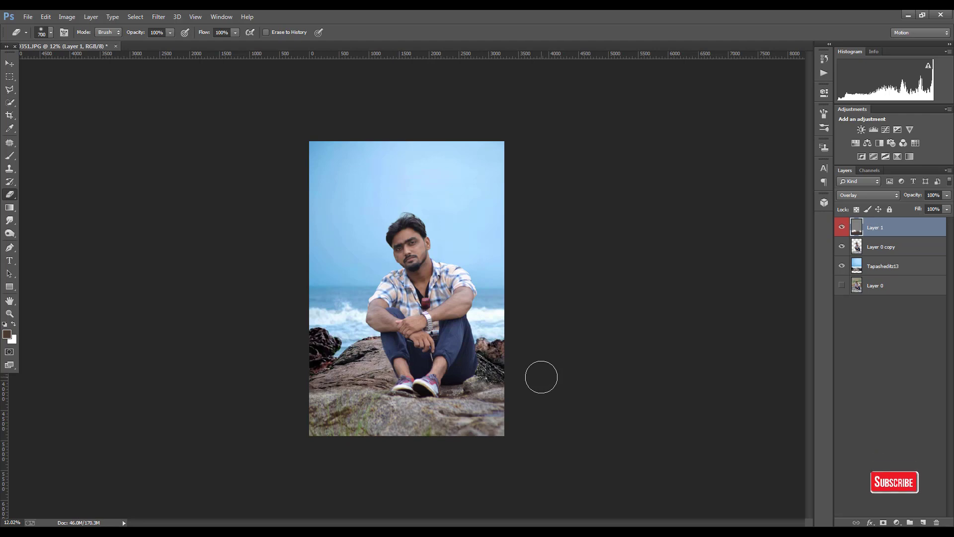
Apply a Gaussian Blur to the Tapasheditz13 background layer
{"action": "left_click", "coordinate": [9, 63]}
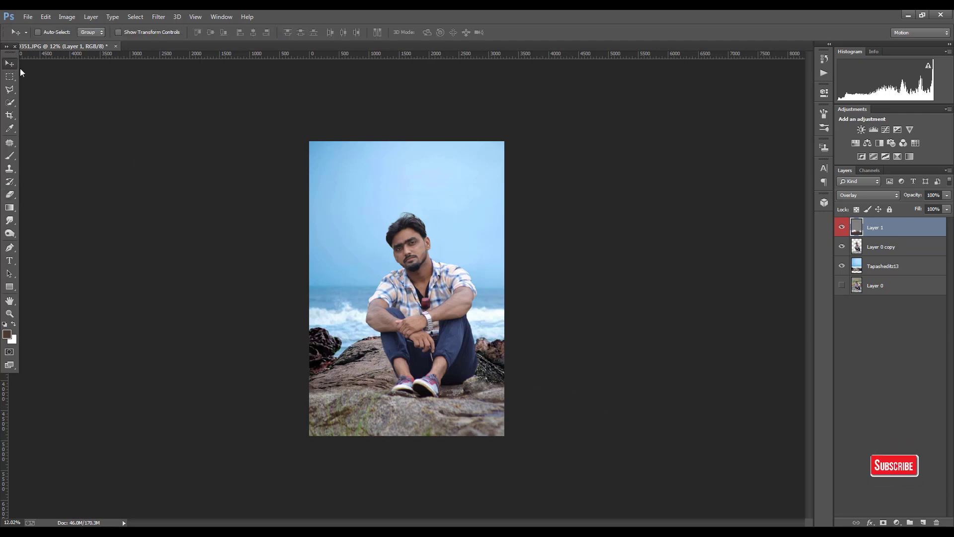
{"action": "left_click", "coordinate": [892, 268]}
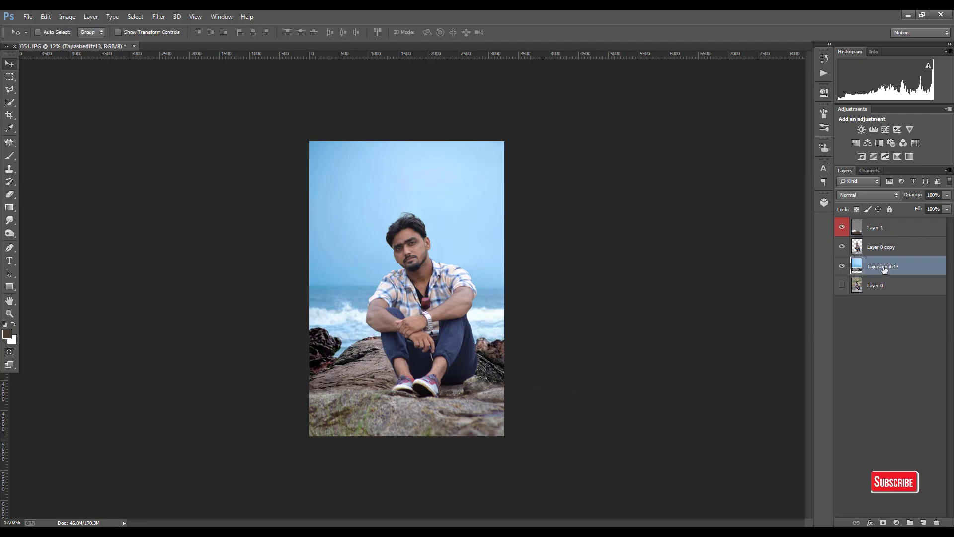
{"action": "left_click", "coordinate": [158, 16]}
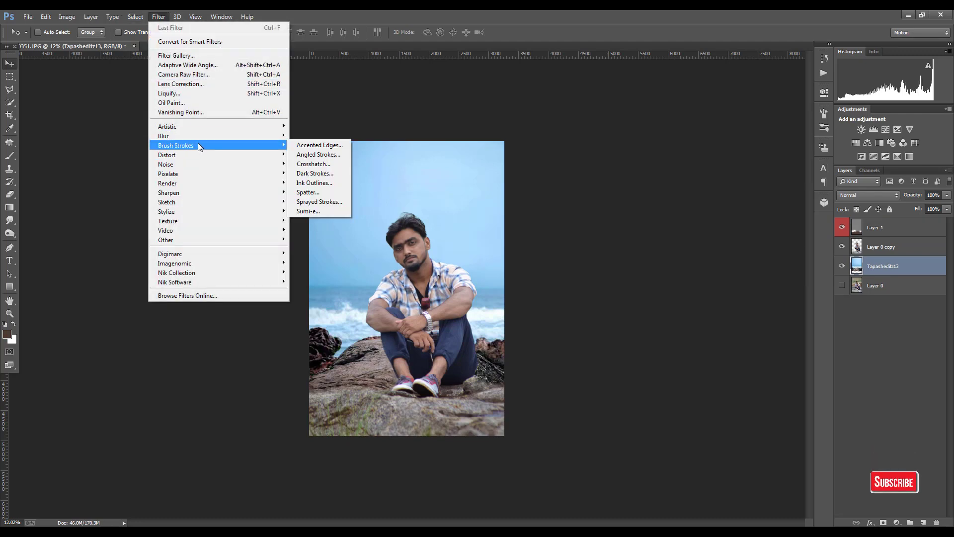
{"action": "mouse_move", "coordinate": [201, 137]}
{"action": "left_click", "coordinate": [316, 206]}
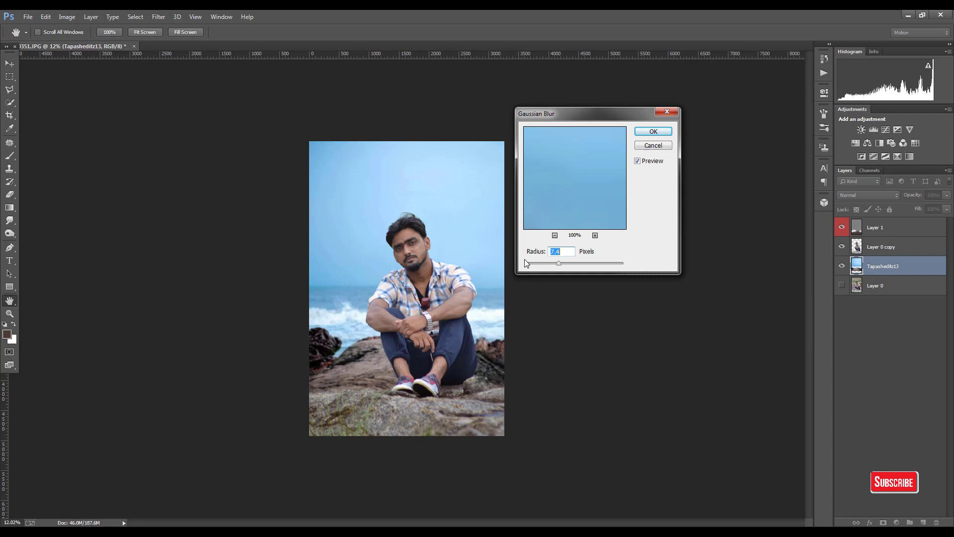
{"action": "left_click", "coordinate": [642, 133]}
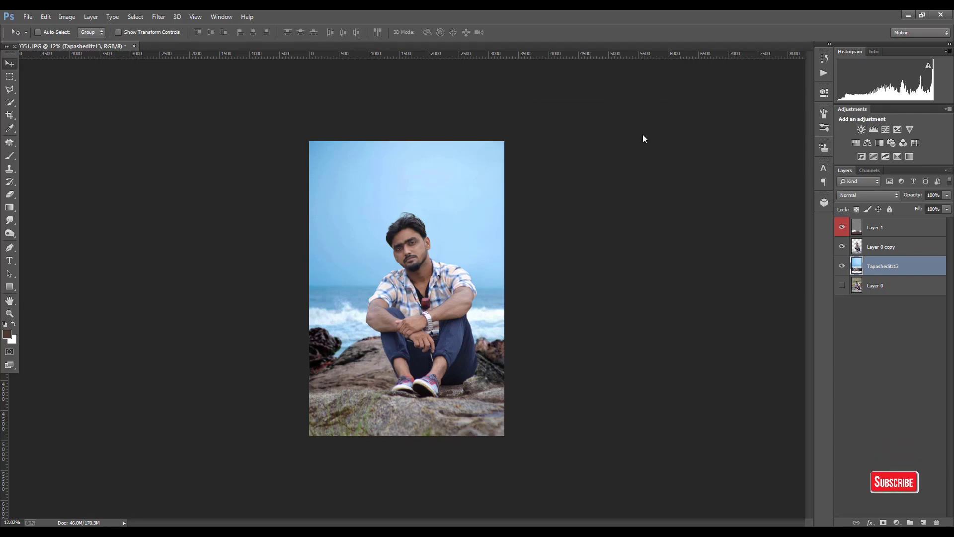
Merge Layer 1, Layer 0 copy and Tapasheditz13 into a single layer
{"action": "left_click", "coordinate": [895, 246]}
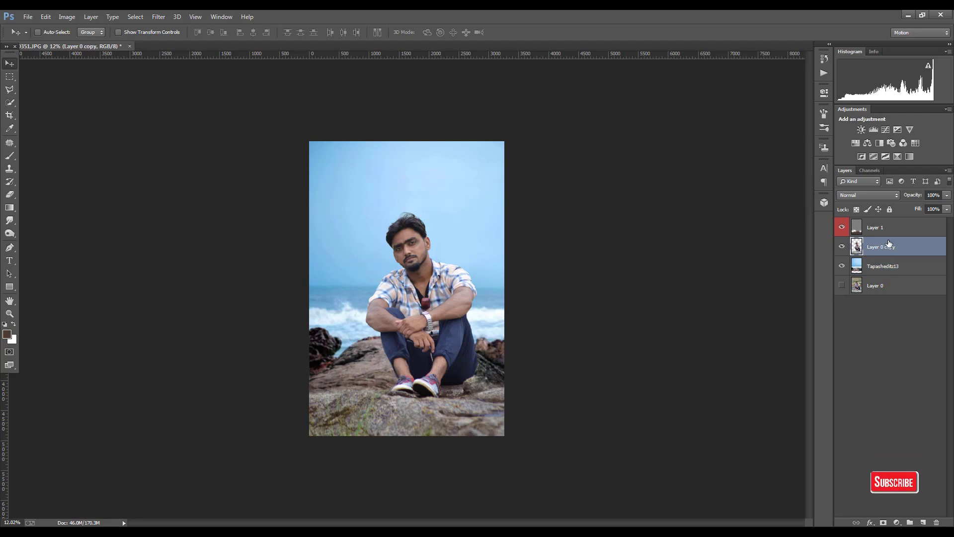
{"action": "left_click", "coordinate": [880, 229], "text": "ctrl"}
{"action": "left_click", "coordinate": [881, 269], "text": "ctrl"}
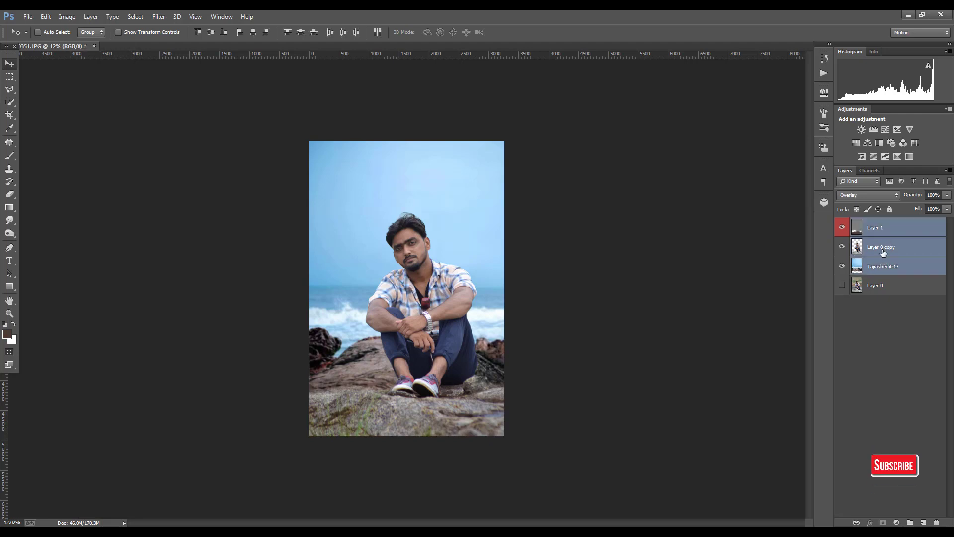
{"action": "right_click", "coordinate": [883, 253]}
{"action": "left_click", "coordinate": [772, 368]}
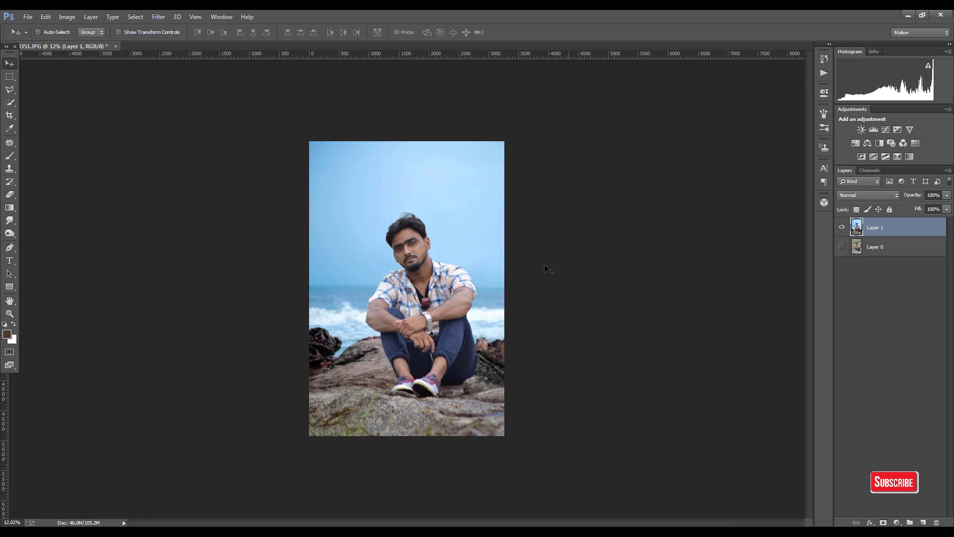
Smooth the man's skin from face and neck down to arms, hands and ankles with a 125 px Smudge tool at 7% strength
{"action": "scroll", "coordinate": [407, 235], "scroll_direction": "up", "scroll_amount": 5}
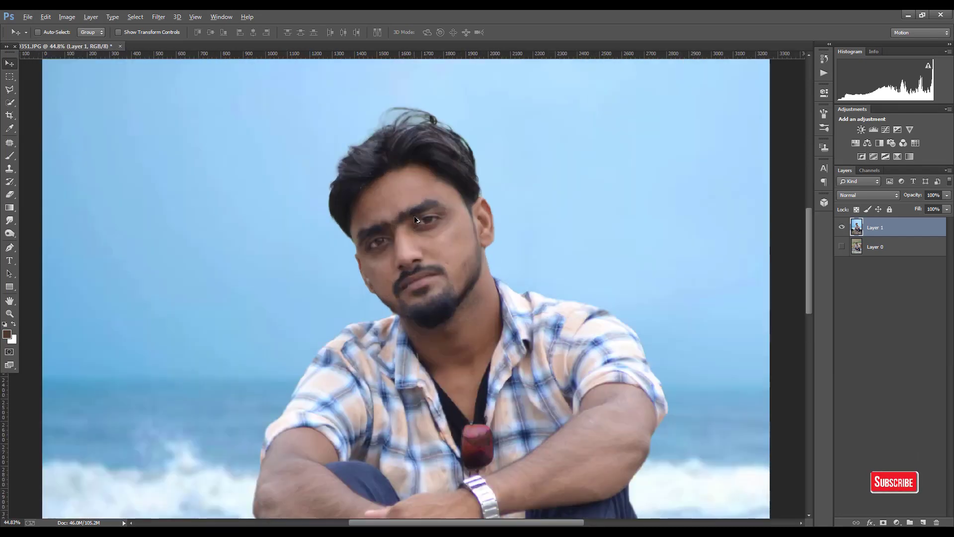
{"action": "scroll", "coordinate": [416, 217], "scroll_direction": "up", "scroll_amount": 1}
{"action": "left_click", "coordinate": [10, 220]}
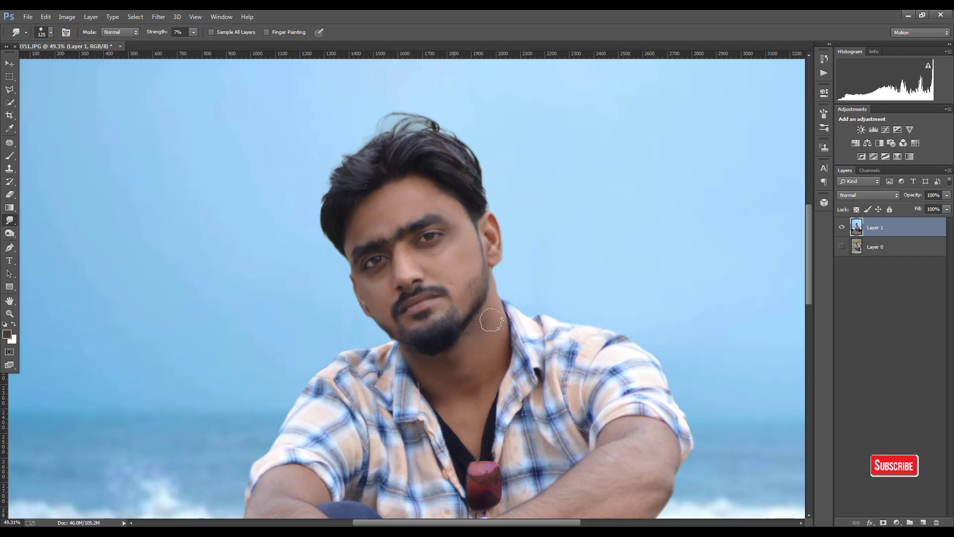
{"action": "scroll", "coordinate": [457, 382], "scroll_direction": "down", "scroll_amount": 2}
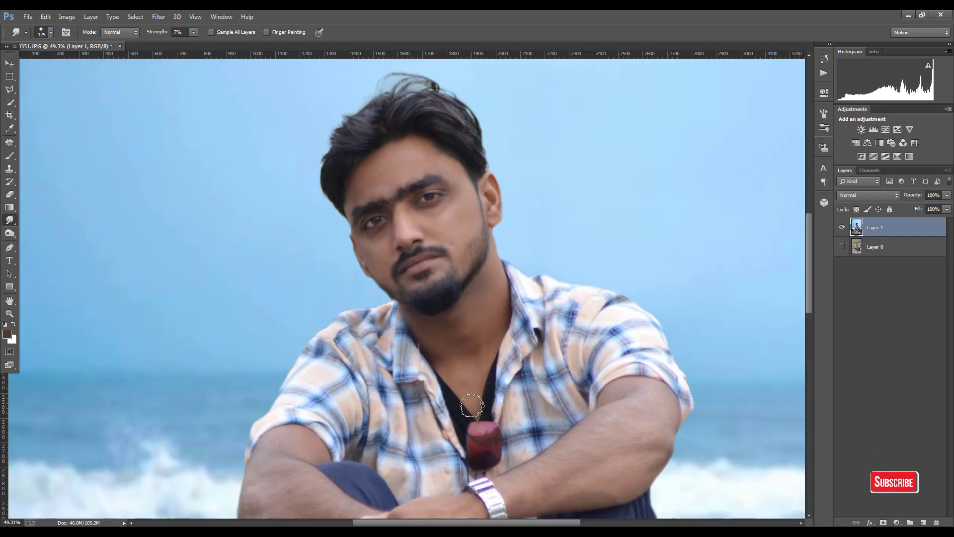
{"action": "scroll", "coordinate": [471, 405], "scroll_direction": "down", "scroll_amount": 4}
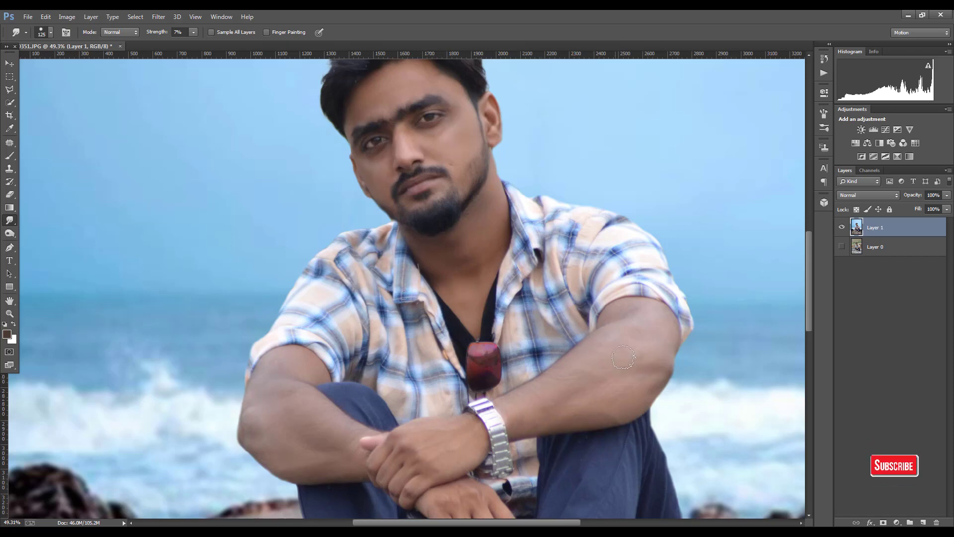
{"action": "scroll", "coordinate": [462, 424], "scroll_direction": "down", "scroll_amount": 4}
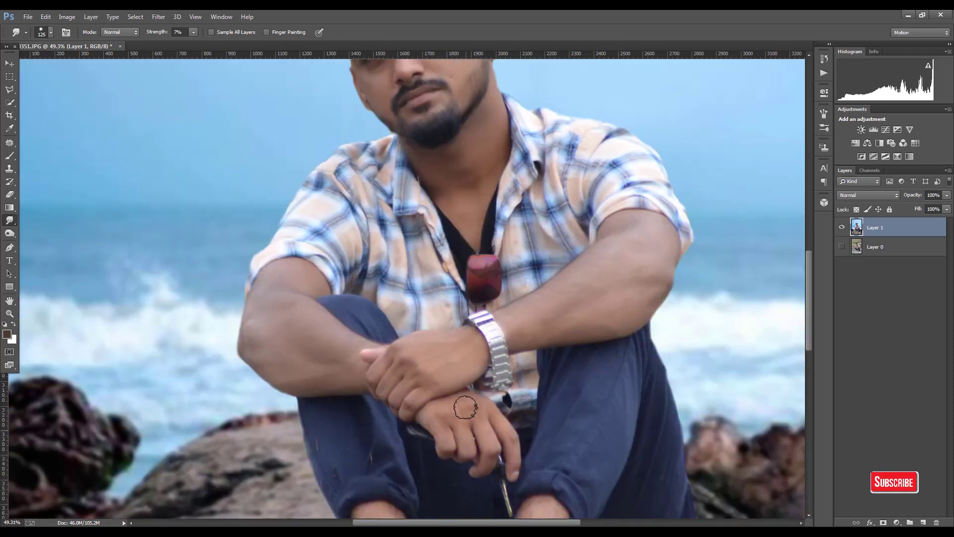
{"action": "scroll", "coordinate": [443, 447], "scroll_direction": "down", "scroll_amount": 2}
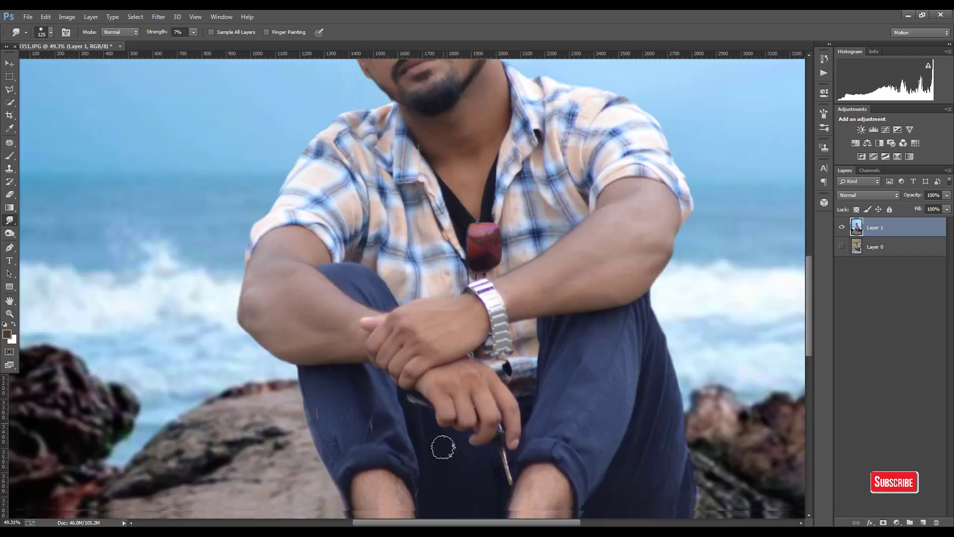
{"action": "scroll", "coordinate": [443, 448], "scroll_direction": "down", "scroll_amount": 4}
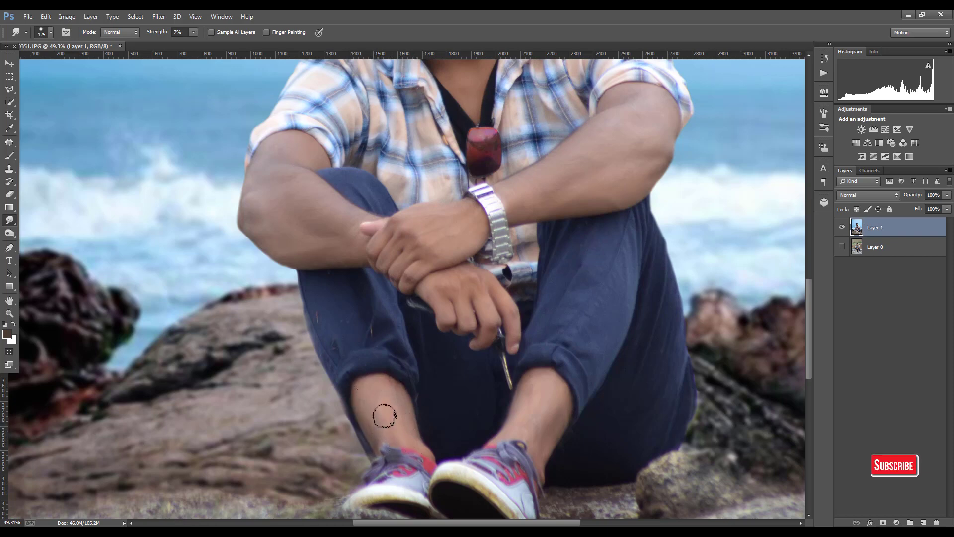
{"action": "scroll", "coordinate": [338, 392], "scroll_direction": "down", "scroll_amount": 5}
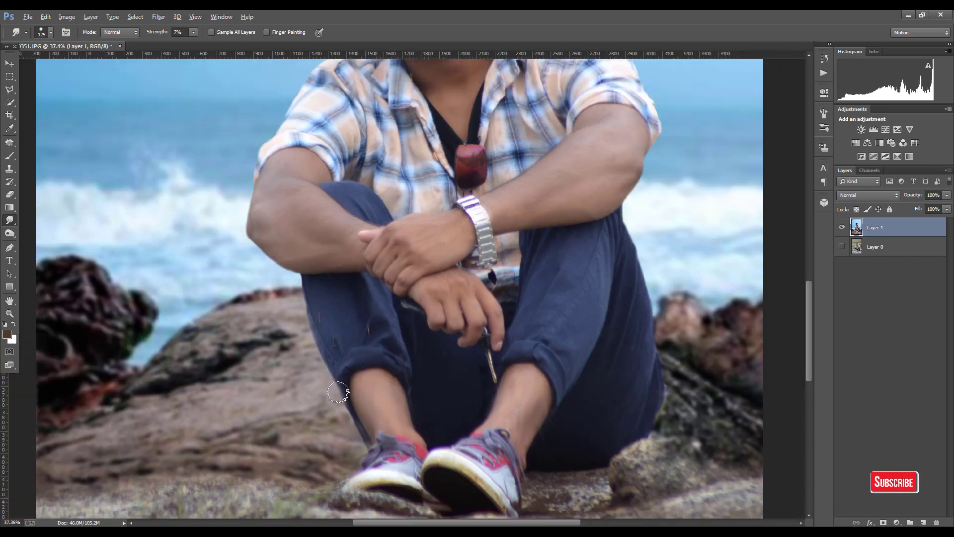
Smudge the man's hair with a textured Smudge brush at 50% strength, starting at 156 px and reducing it to 100 px
{"action": "scroll", "coordinate": [337, 392], "scroll_direction": "down", "scroll_amount": 1}
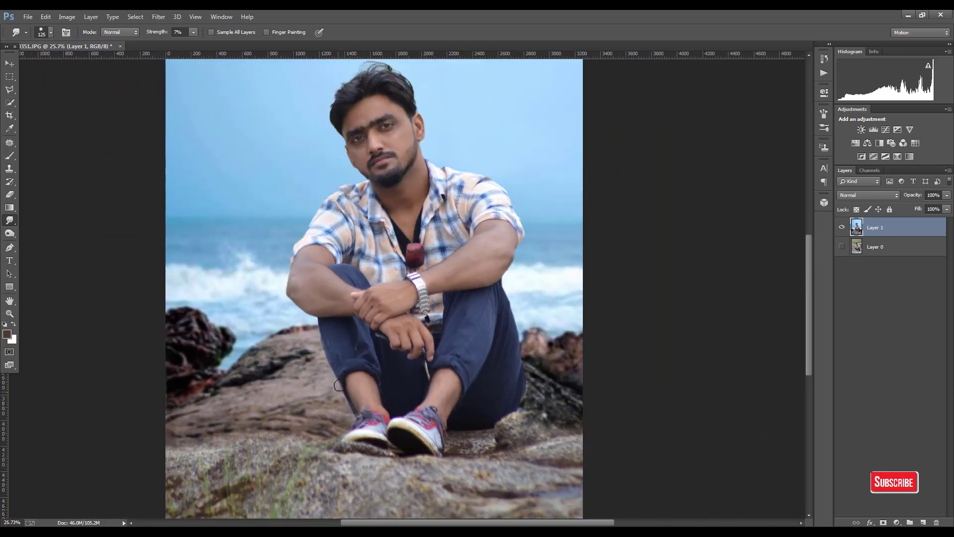
{"action": "scroll", "coordinate": [376, 99], "scroll_direction": "up", "scroll_amount": 5}
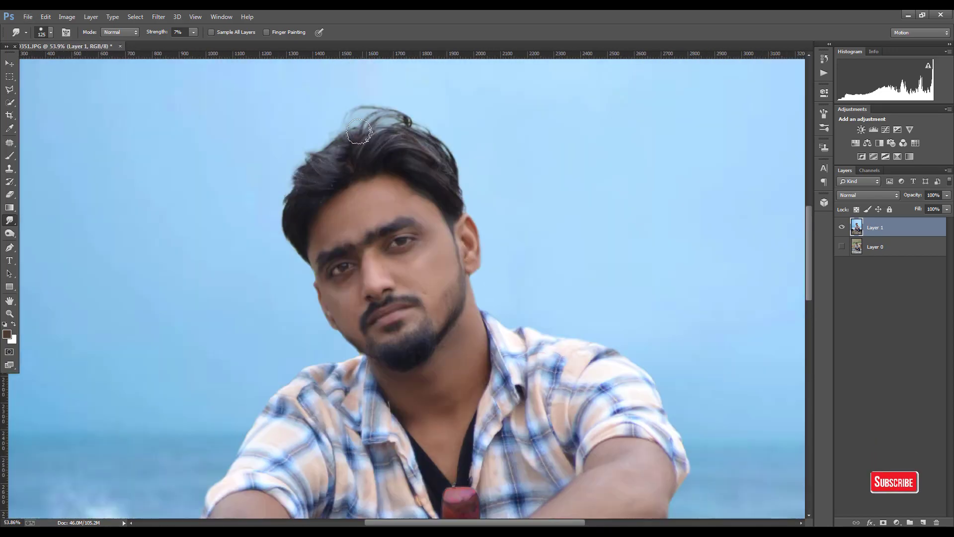
{"action": "scroll", "coordinate": [359, 131], "scroll_direction": "up", "scroll_amount": 1}
{"action": "right_click", "coordinate": [12, 223]}
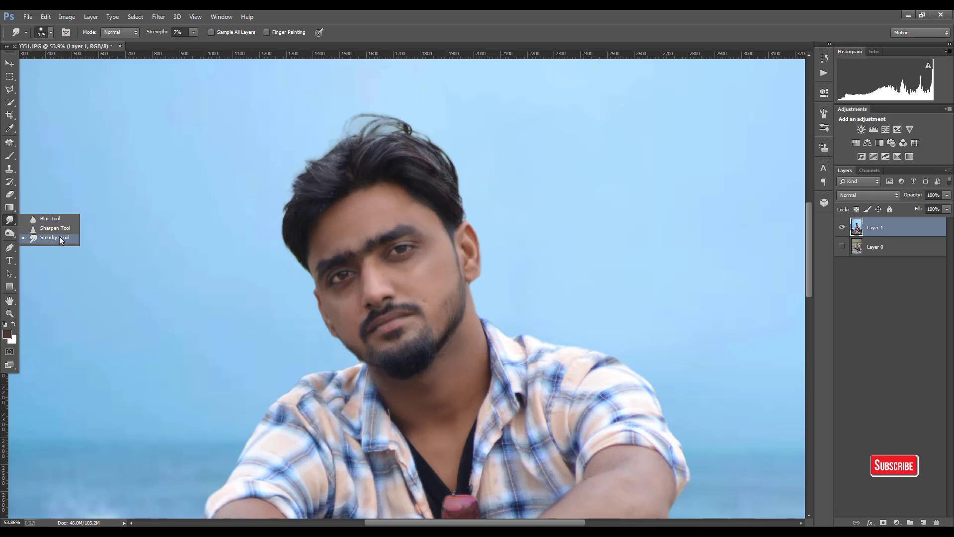
{"action": "left_click", "coordinate": [63, 239]}
{"action": "right_click", "coordinate": [144, 267]}
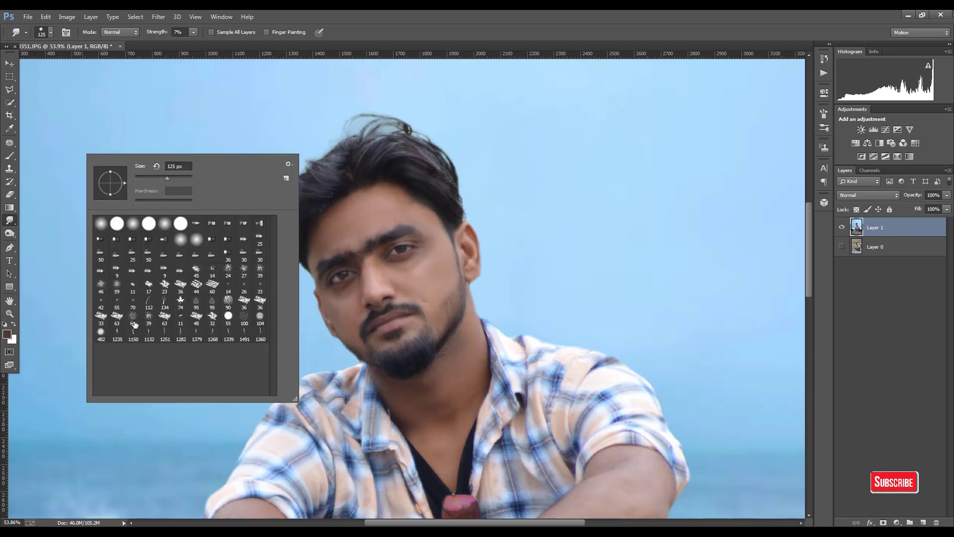
{"action": "left_click", "coordinate": [148, 316]}
{"action": "left_click", "coordinate": [171, 177]}
{"action": "left_click", "coordinate": [194, 32]}
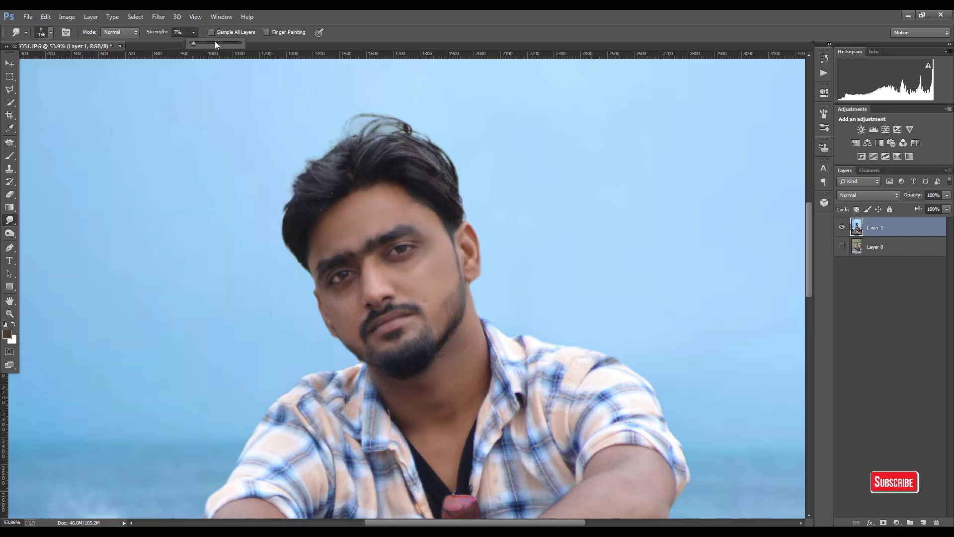
{"action": "left_click_drag", "start_coordinate": [330, 184], "coordinate": [319, 178]}
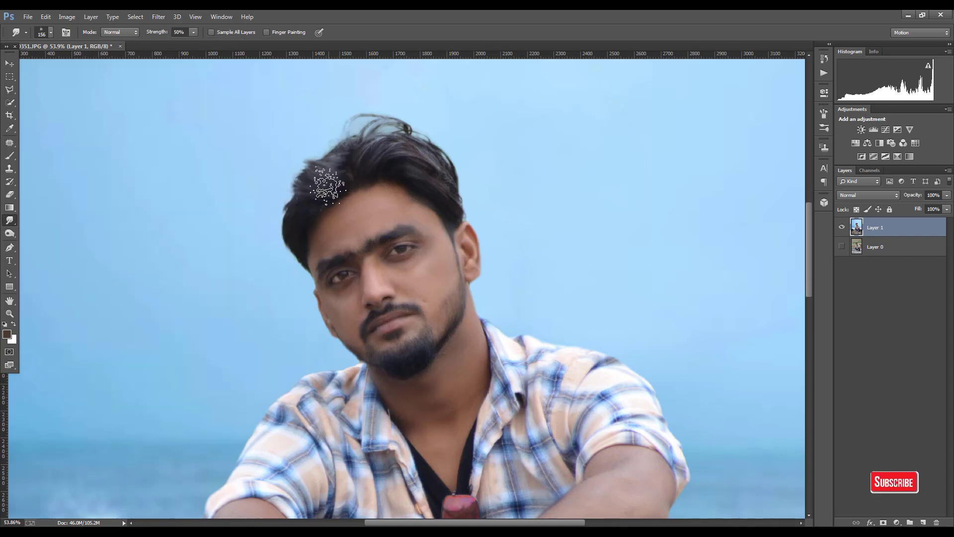
{"action": "key", "text": "bracketleft"}
{"action": "key", "text": "bracketleft"}
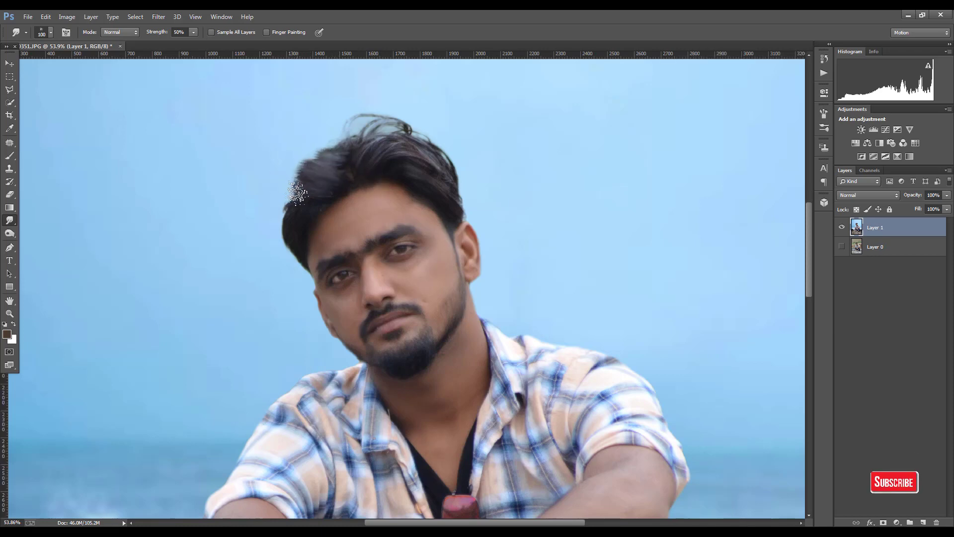
{"action": "scroll", "coordinate": [297, 193], "scroll_direction": "down", "scroll_amount": 5}
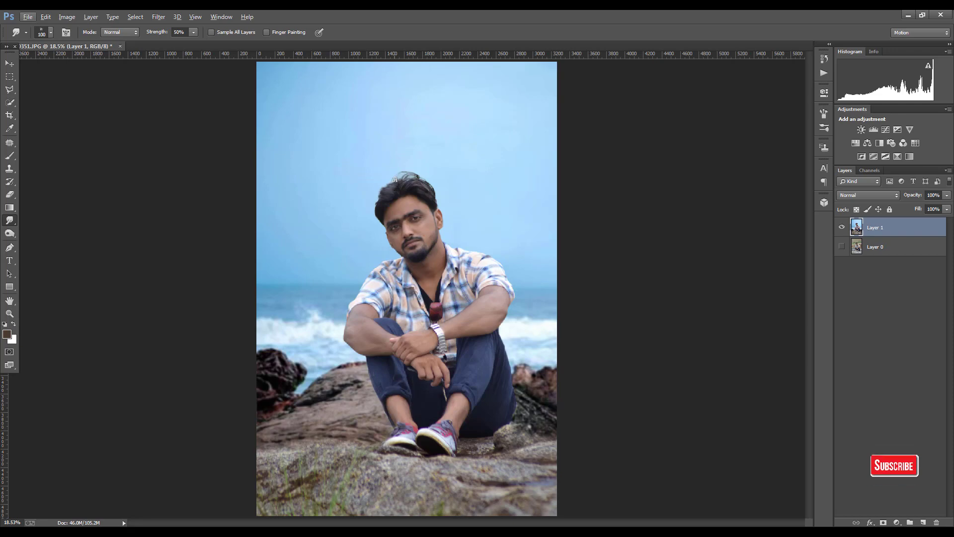
{"action": "key", "text": "v"}
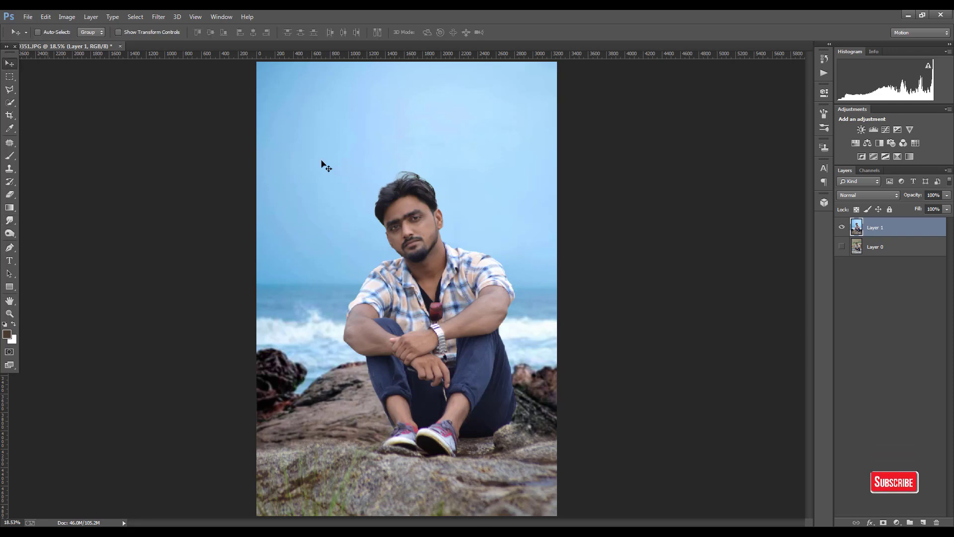
{"action": "scroll", "coordinate": [431, 297], "scroll_direction": "down", "scroll_amount": 1}
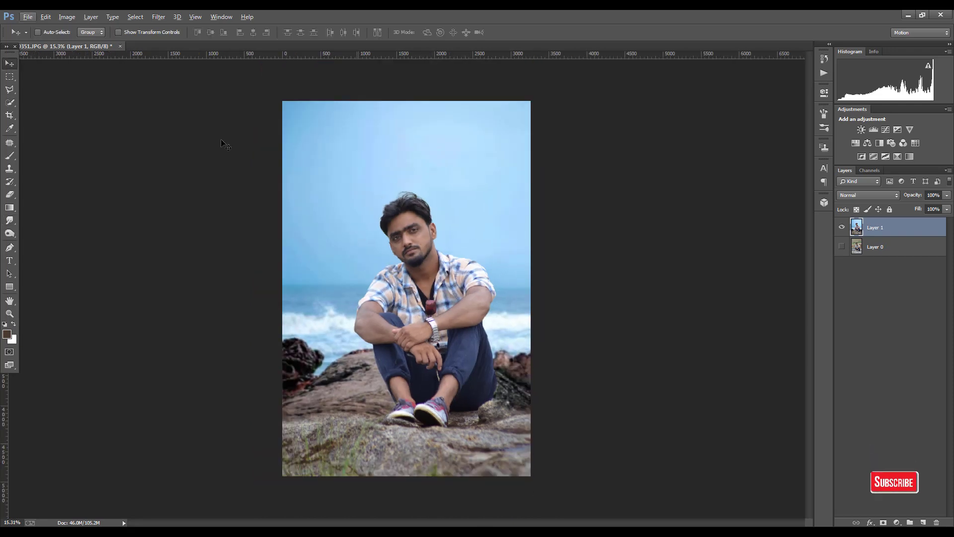
{"action": "left_click", "coordinate": [164, 19]}
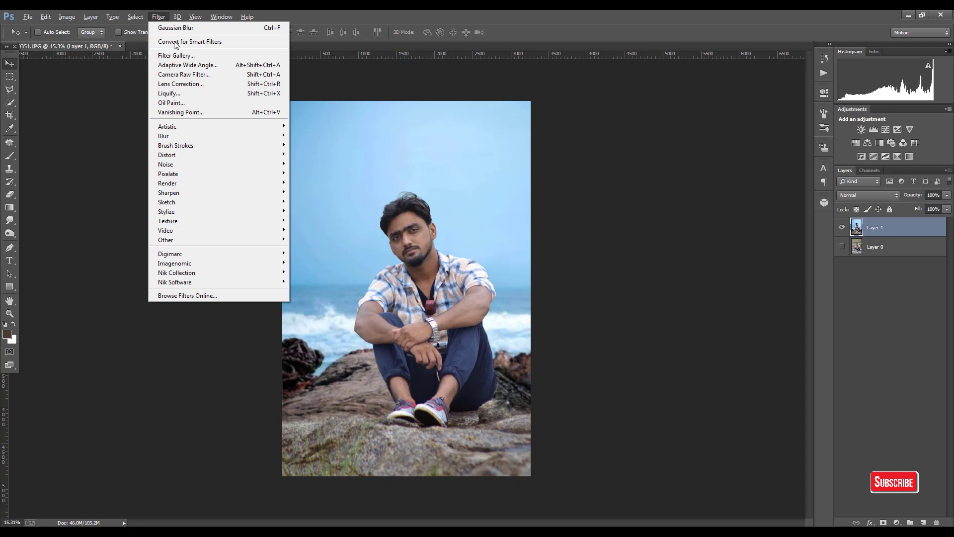
{"action": "left_click", "coordinate": [182, 77]}
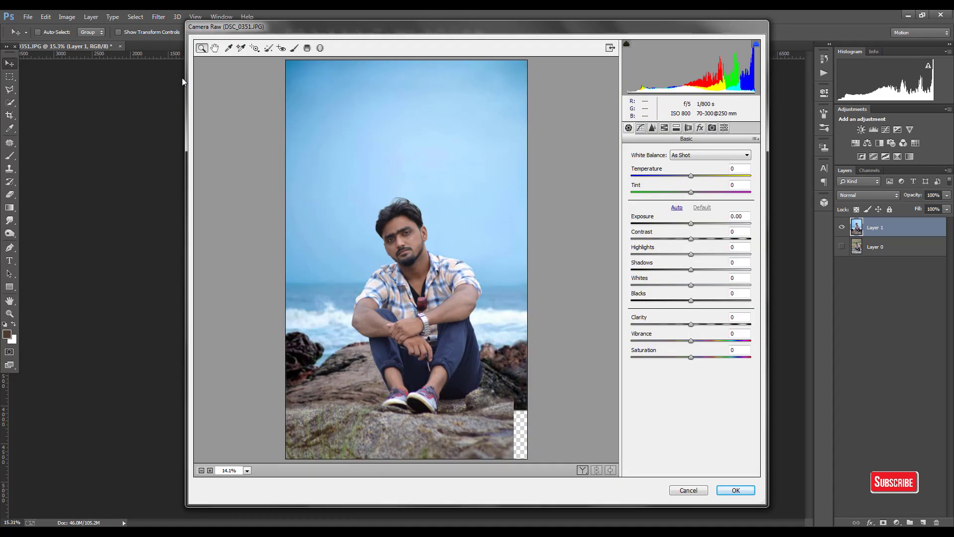
{"action": "left_click", "coordinate": [688, 490]}
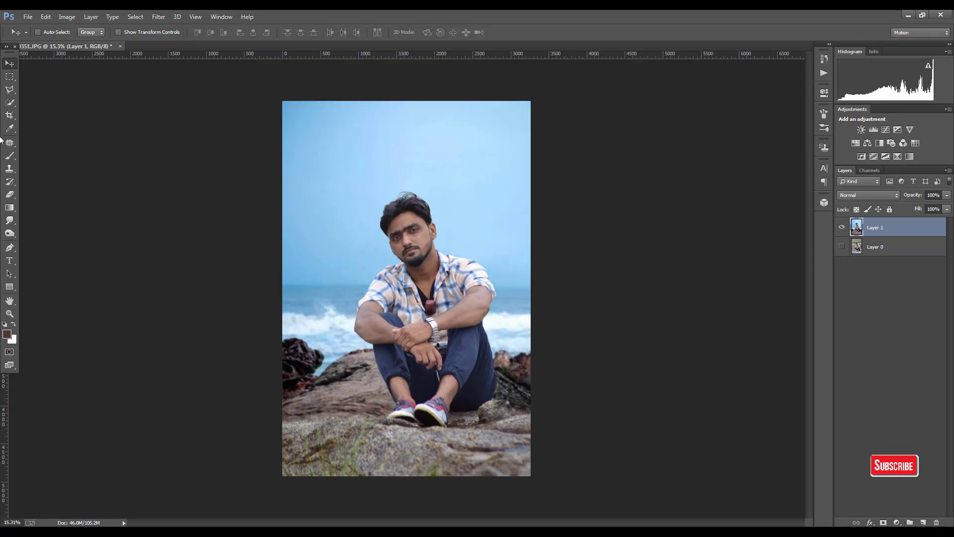
Crop the image to the current canvas bounds, deleting the pixels that extend beyond them
{"action": "left_click", "coordinate": [11, 115]}
{"action": "left_click", "coordinate": [373, 183]}
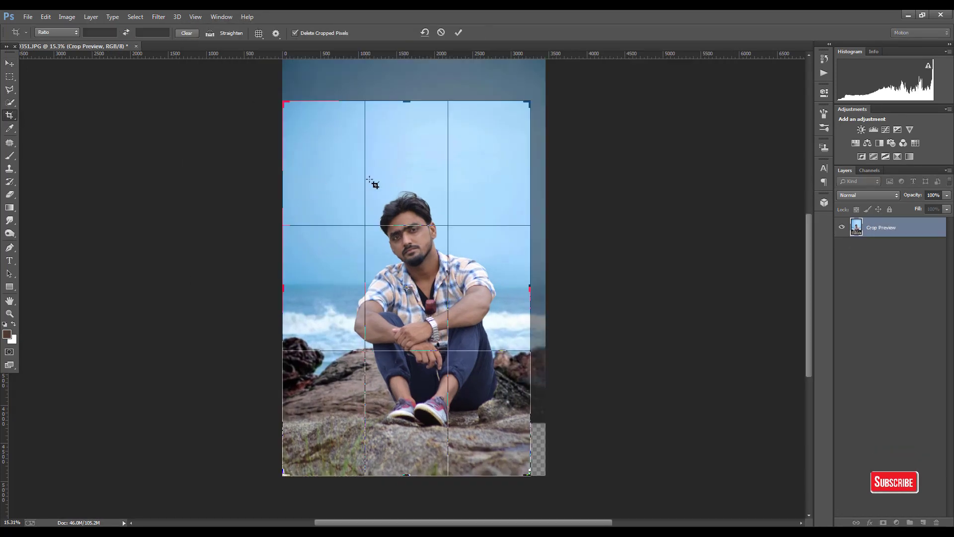
{"action": "key", "text": "Return"}
In the Camera Raw filter, set Exposure +0.15, Contrast +44, Highlights -1, Shadows -4, Whites -33 and Blacks -41
{"action": "left_click", "coordinate": [158, 17]}
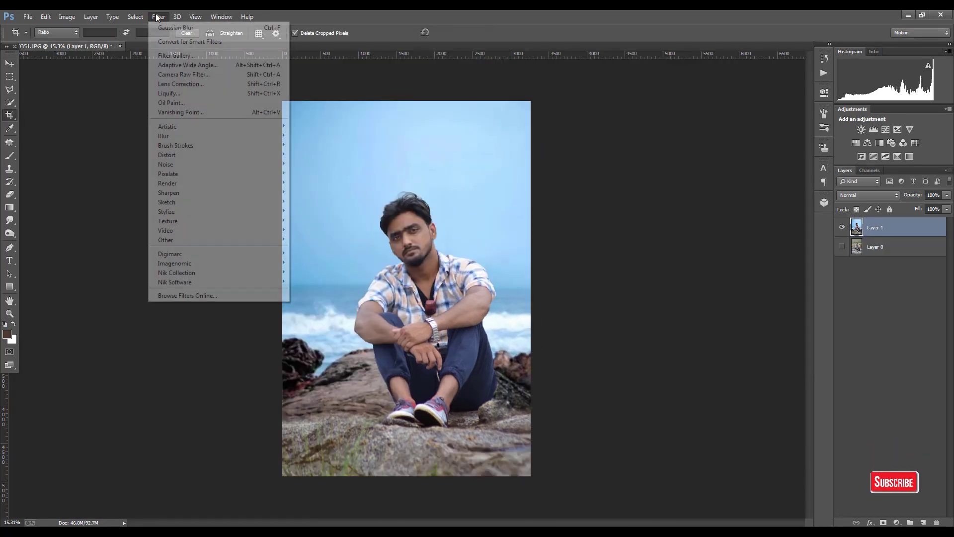
{"action": "left_click", "coordinate": [189, 74]}
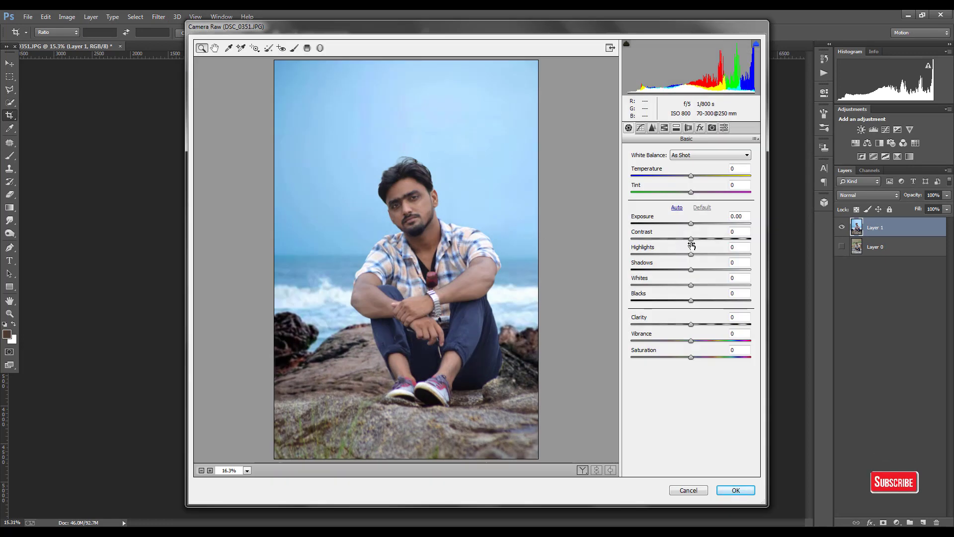
{"action": "left_click_drag", "start_coordinate": [691, 245], "coordinate": [667, 247]}
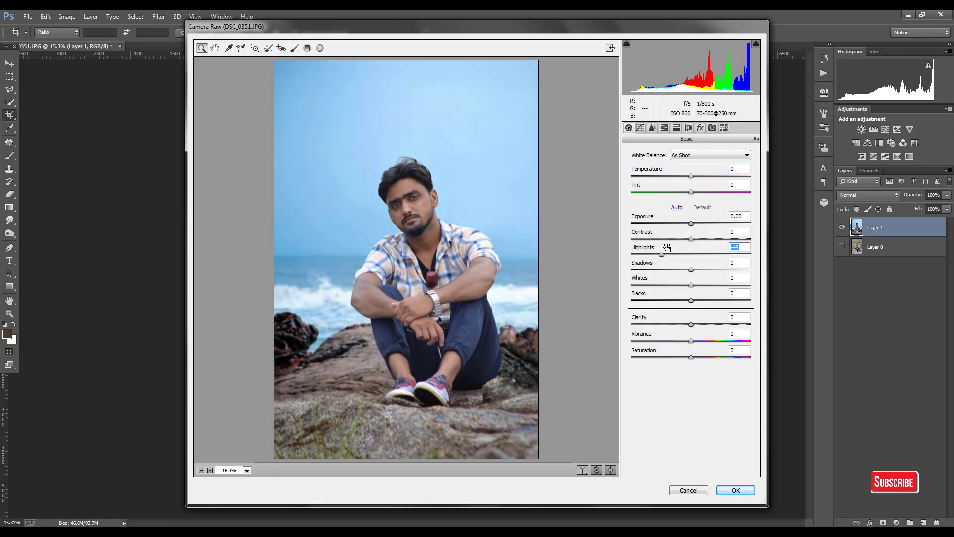
{"action": "left_click", "coordinate": [717, 238]}
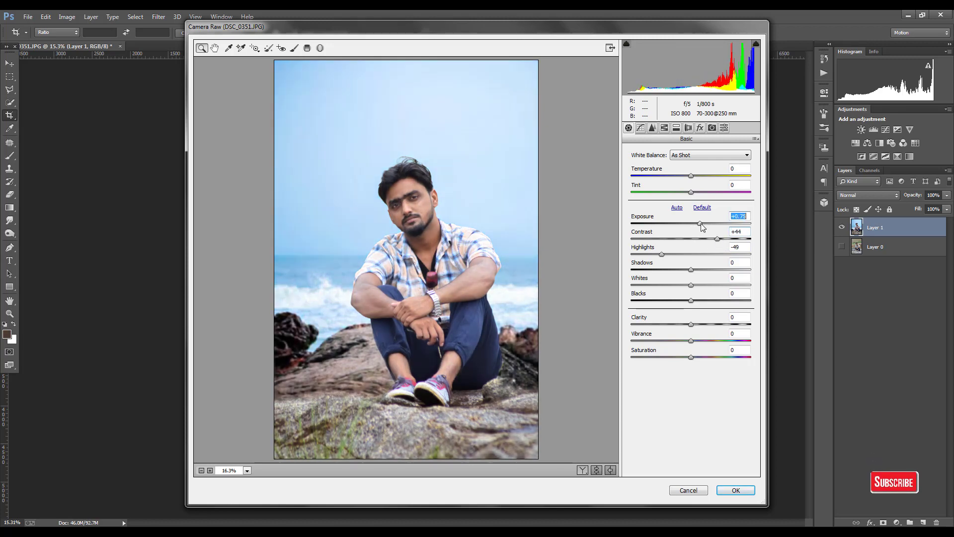
{"action": "left_click_drag", "start_coordinate": [699, 224], "coordinate": [693, 257]}
{"action": "left_click", "coordinate": [692, 224]}
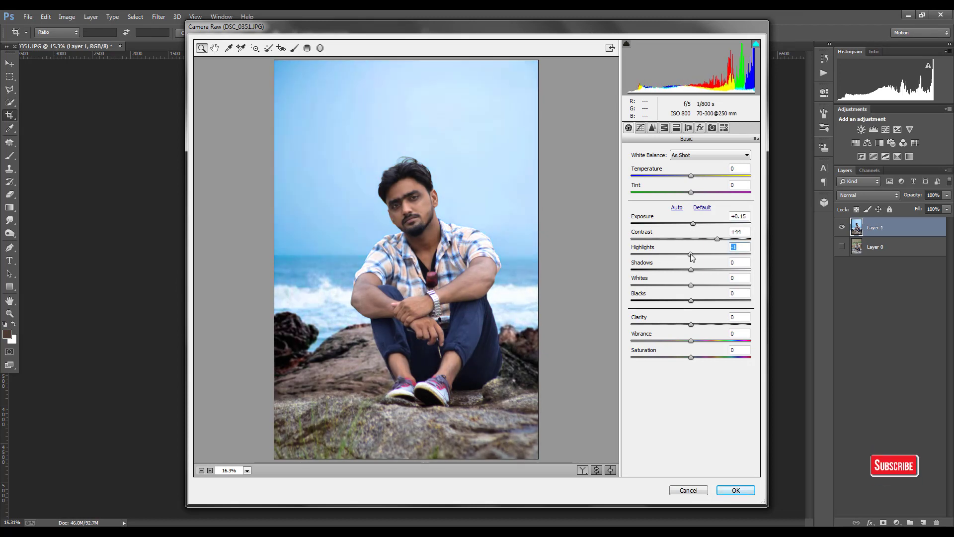
{"action": "left_click_drag", "start_coordinate": [692, 271], "coordinate": [666, 301]}
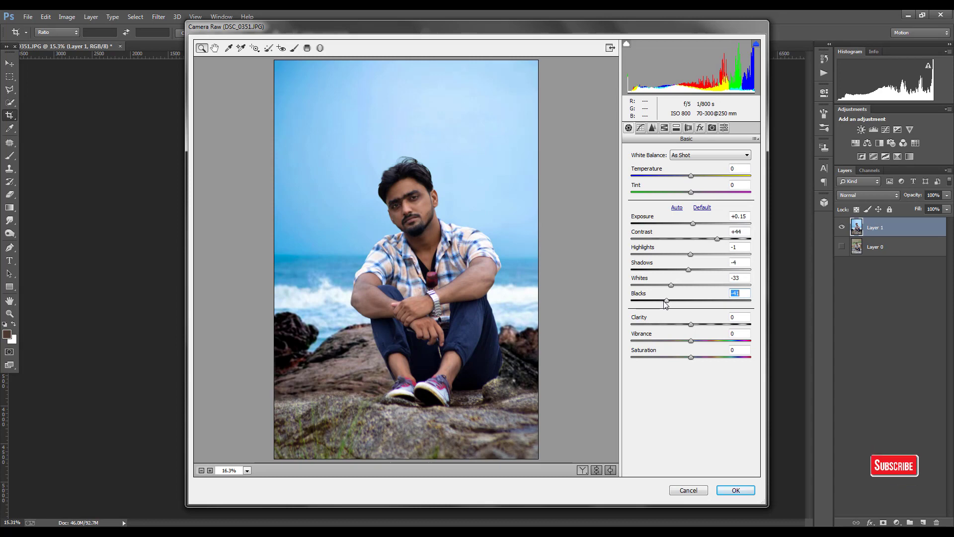
Set the parametric curve to Highlights +26, Lights -21, Darks +23, Shadows -25, and sharpening to Amount 4, Radius 2.2, Detail 84
{"action": "left_click", "coordinate": [640, 129]}
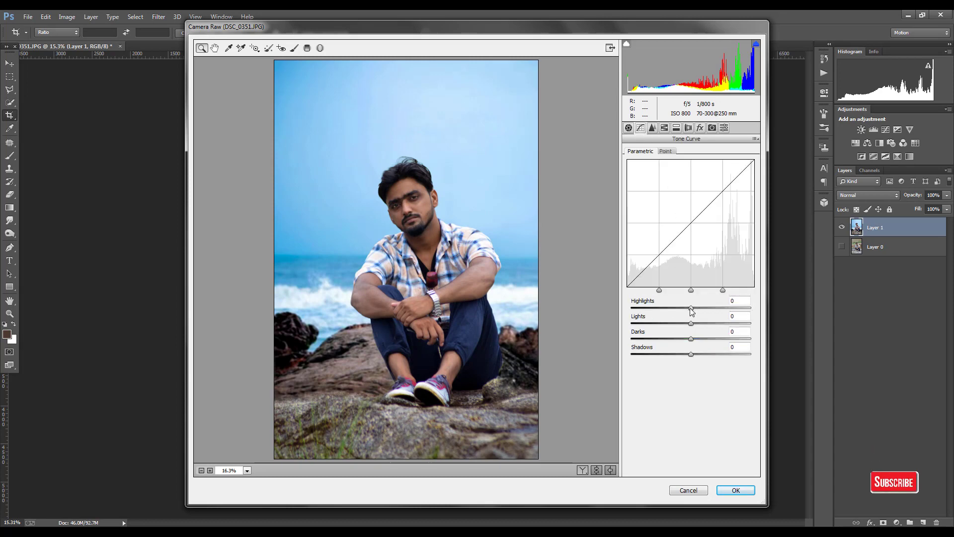
{"action": "left_click_drag", "start_coordinate": [691, 308], "coordinate": [675, 354]}
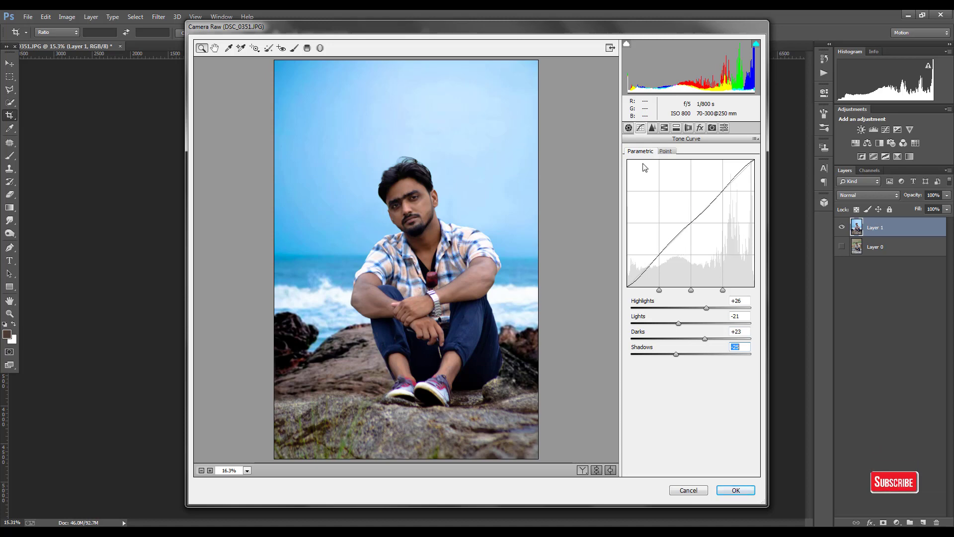
{"action": "left_click", "coordinate": [652, 128]}
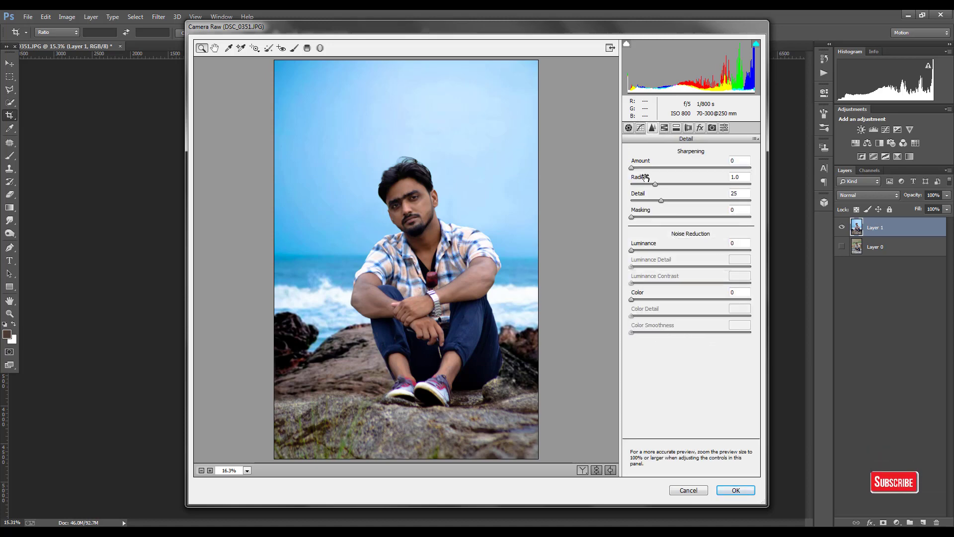
{"action": "left_click", "coordinate": [634, 166]}
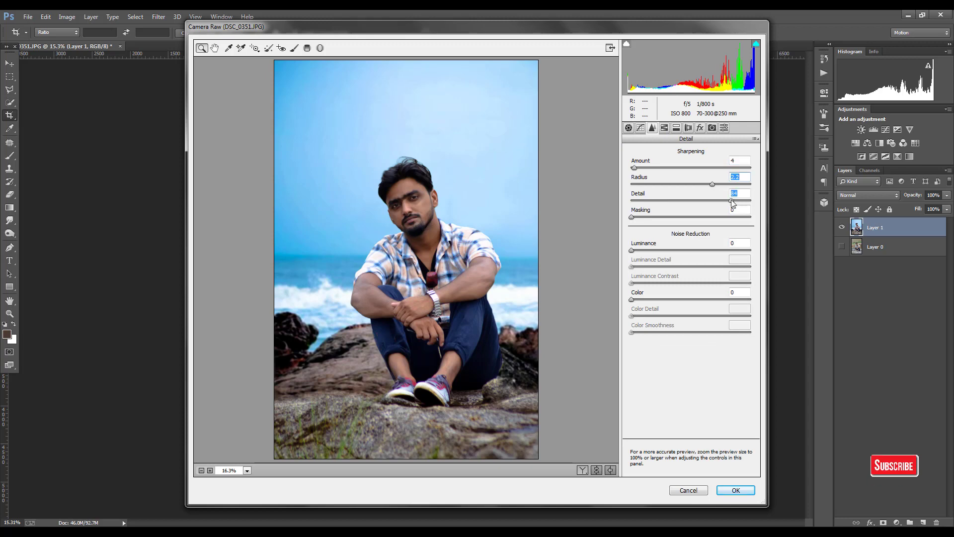
Shift the HSL hues to Oranges +15, Greens +8, Aquas -1 and Blues +1
{"action": "key", "text": "ctrl+alt+4"}
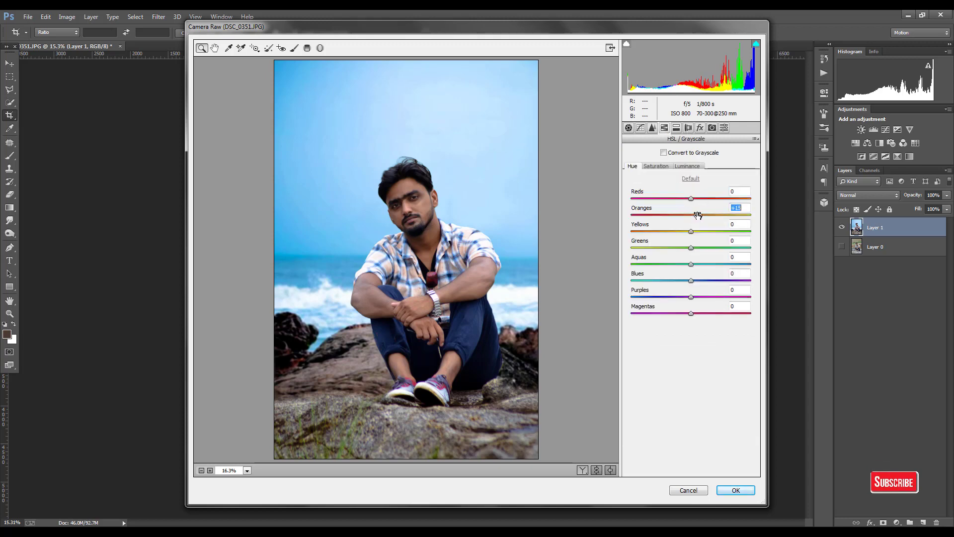
{"action": "left_click_drag", "start_coordinate": [691, 247], "coordinate": [717, 248]}
{"action": "left_click_drag", "start_coordinate": [673, 282], "coordinate": [688, 267]}
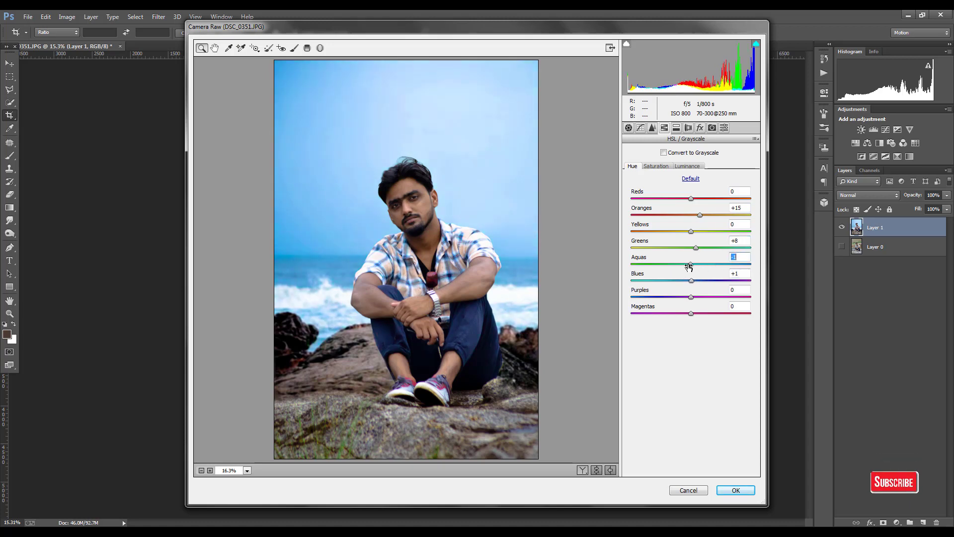
Set the HSL saturation to Oranges -10, Aquas +25 and Blues -5
{"action": "left_click", "coordinate": [656, 167]}
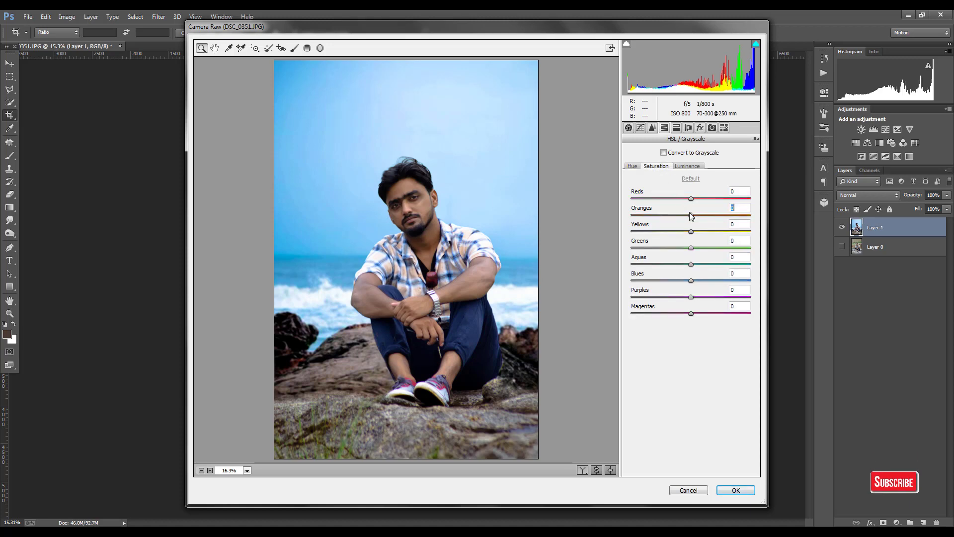
{"action": "left_click_drag", "start_coordinate": [689, 214], "coordinate": [685, 215]}
{"action": "left_click_drag", "start_coordinate": [690, 280], "coordinate": [686, 279]}
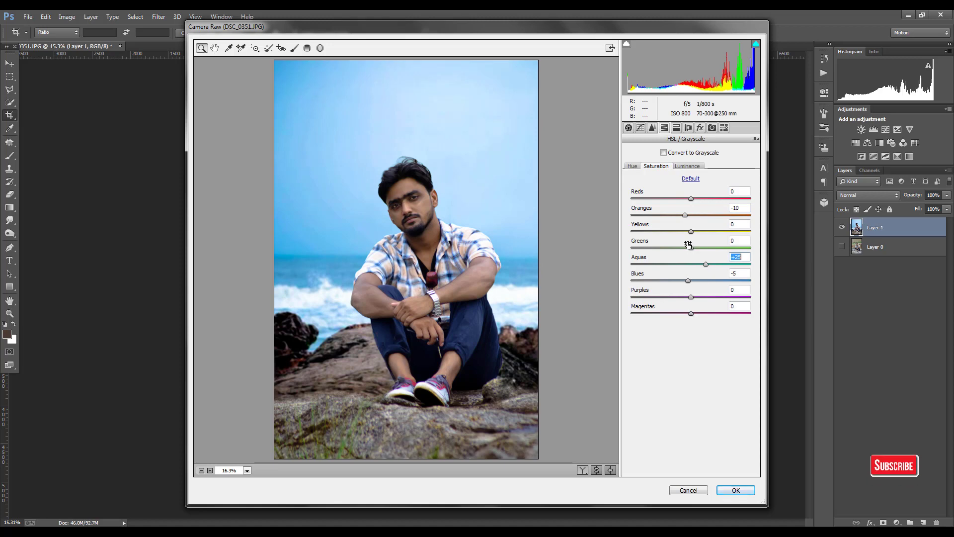
Set the HSL luminance to Oranges +7, Yellows +24, Greens -18, Aquas +15 and Blues -7
{"action": "left_click", "coordinate": [688, 167]}
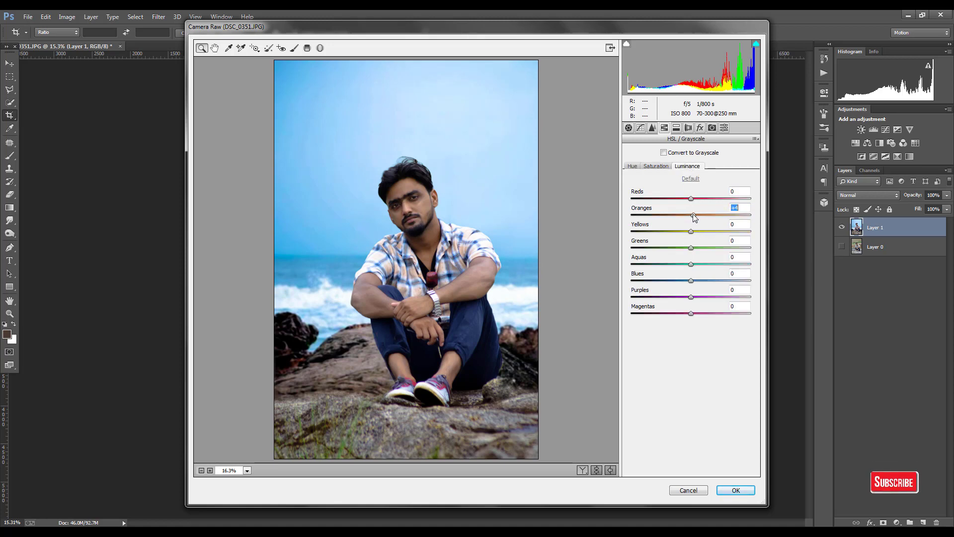
{"action": "left_click_drag", "start_coordinate": [695, 216], "coordinate": [693, 214]}
{"action": "left_click_drag", "start_coordinate": [692, 278], "coordinate": [705, 231]}
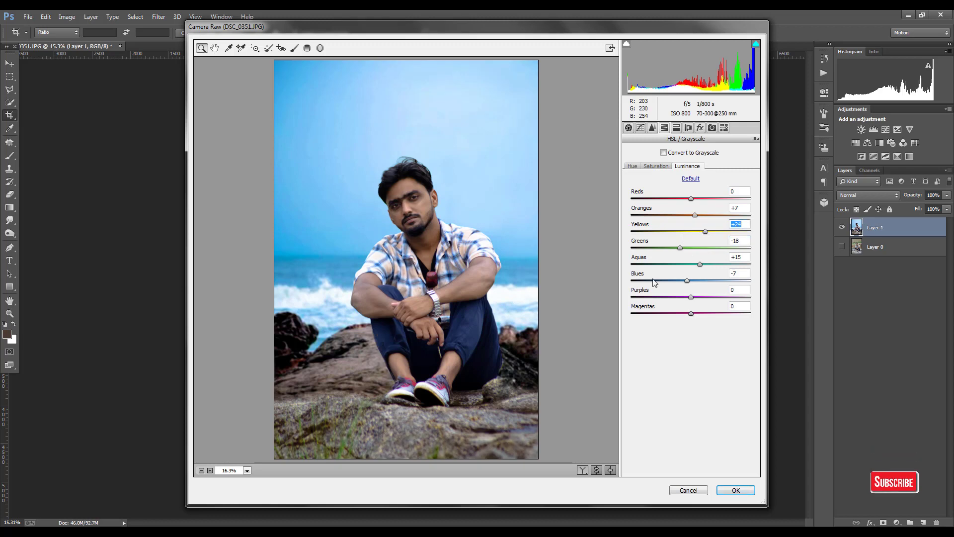
Add grain of amount 3 and a Highlight Priority vignette of -40, adjust its midpoint, and apply the Camera Raw filter
{"action": "left_click", "coordinate": [700, 128]}
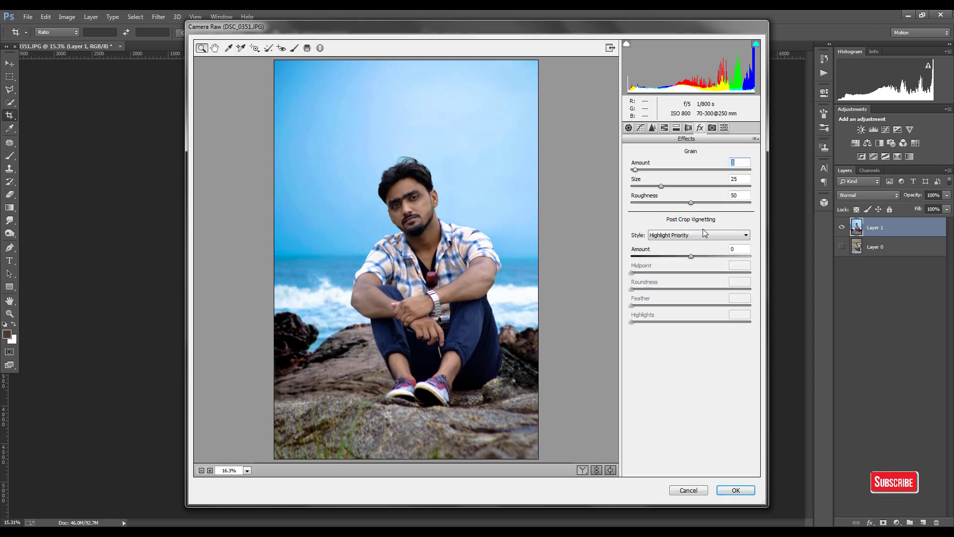
{"action": "left_click_drag", "start_coordinate": [692, 256], "coordinate": [667, 256]}
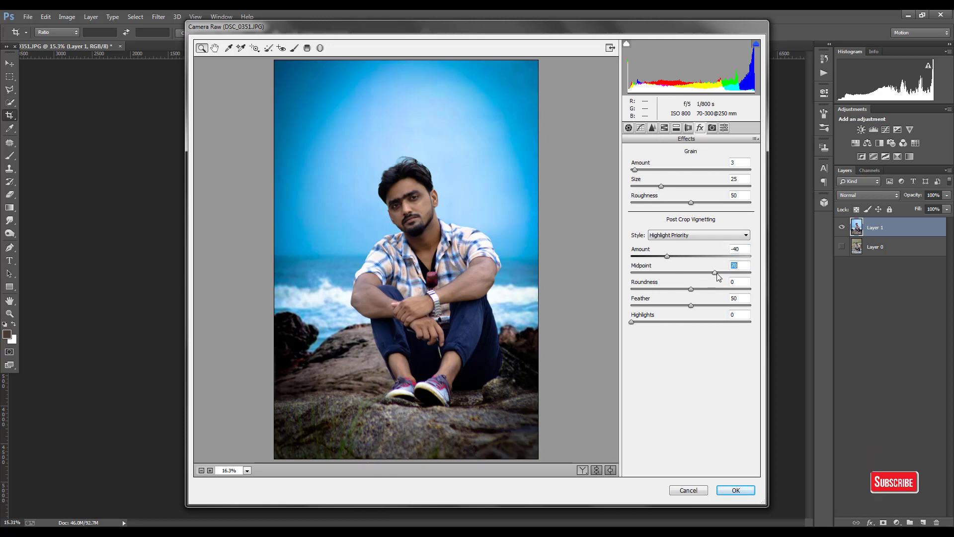
{"action": "left_click_drag", "start_coordinate": [717, 276], "coordinate": [690, 277]}
{"action": "left_click", "coordinate": [735, 490]}
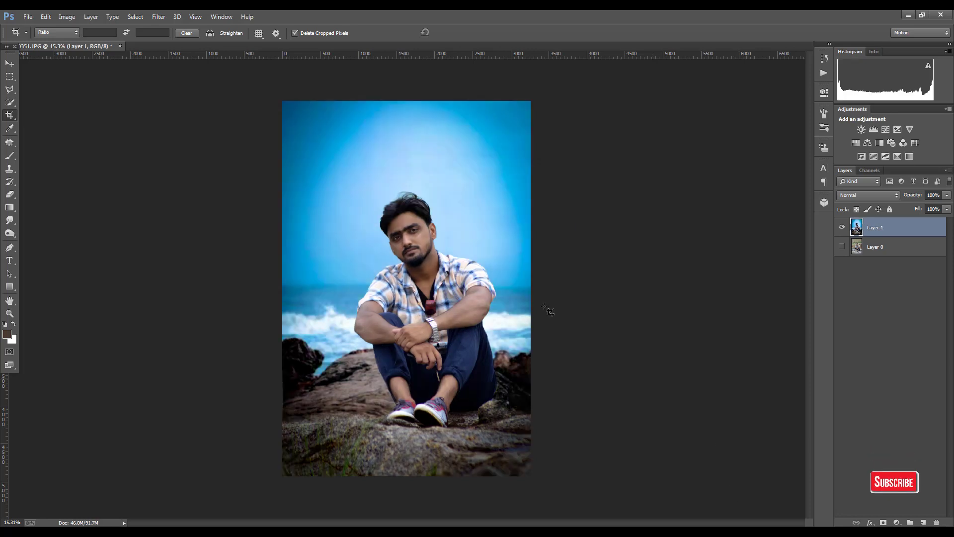
Add a new empty layer above Layer 1 and switch to the Brush tool
{"action": "scroll", "coordinate": [480, 253], "scroll_direction": "up", "scroll_amount": 5}
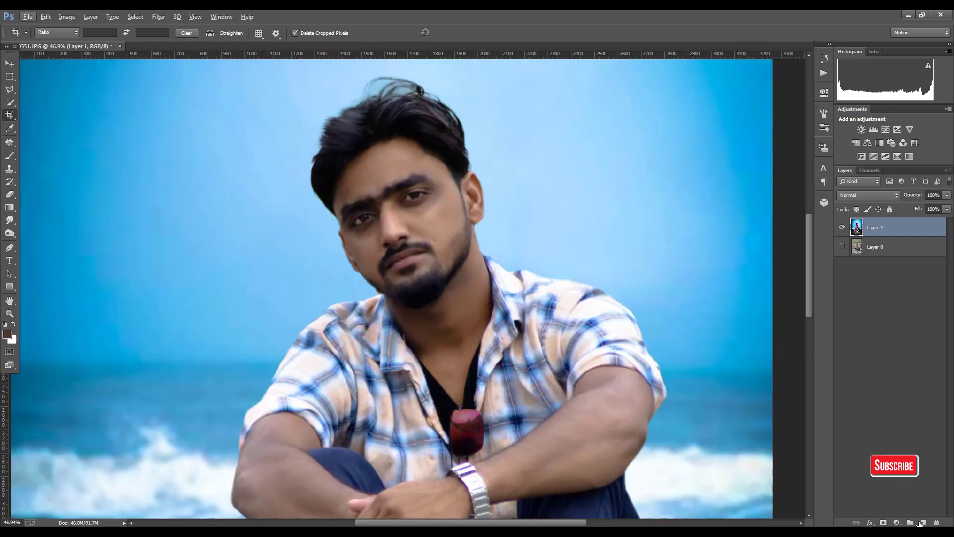
{"action": "key", "text": "ctrl+shift+alt+n"}
{"action": "key", "text": "i"}
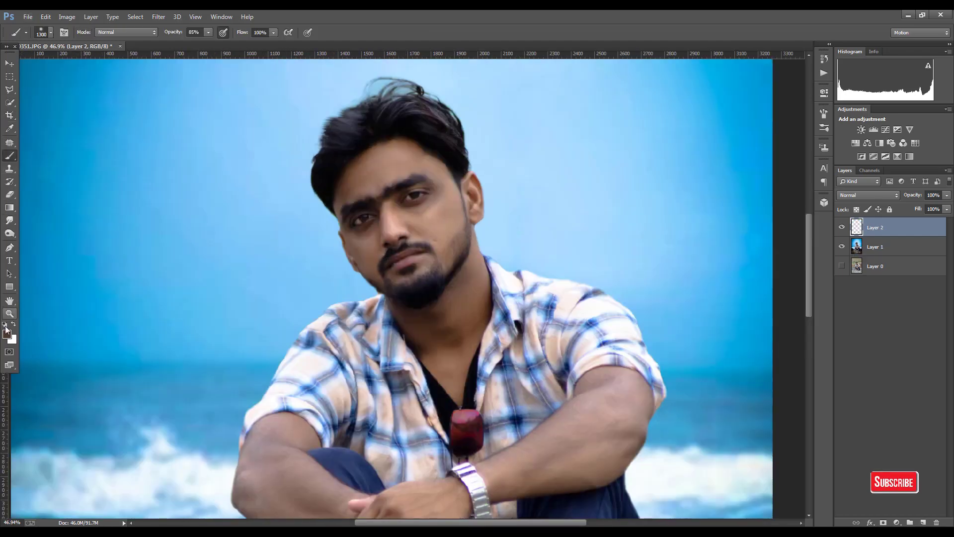
Set the foreground colour to the skin tone #ab8674 and the brush opacity to 15%
{"action": "left_click", "coordinate": [6, 333]}
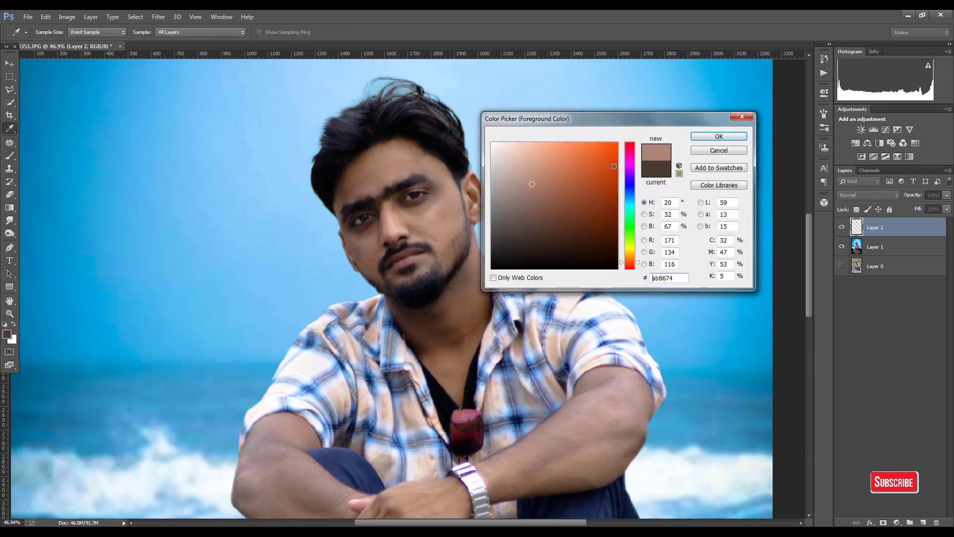
{"action": "left_click", "coordinate": [705, 136]}
{"action": "key", "text": "b"}
{"action": "left_click", "coordinate": [208, 32]}
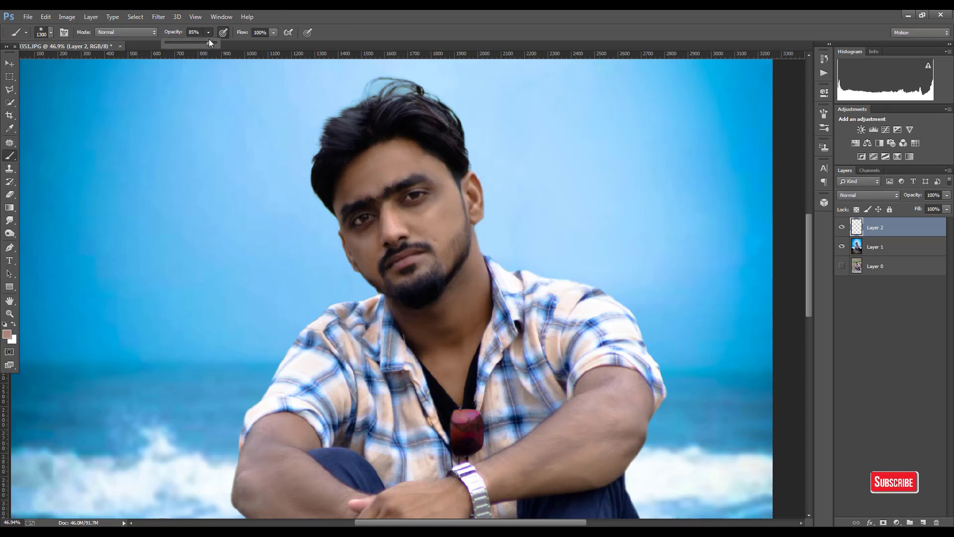
{"action": "left_click_drag", "start_coordinate": [172, 42], "coordinate": [171, 43]}
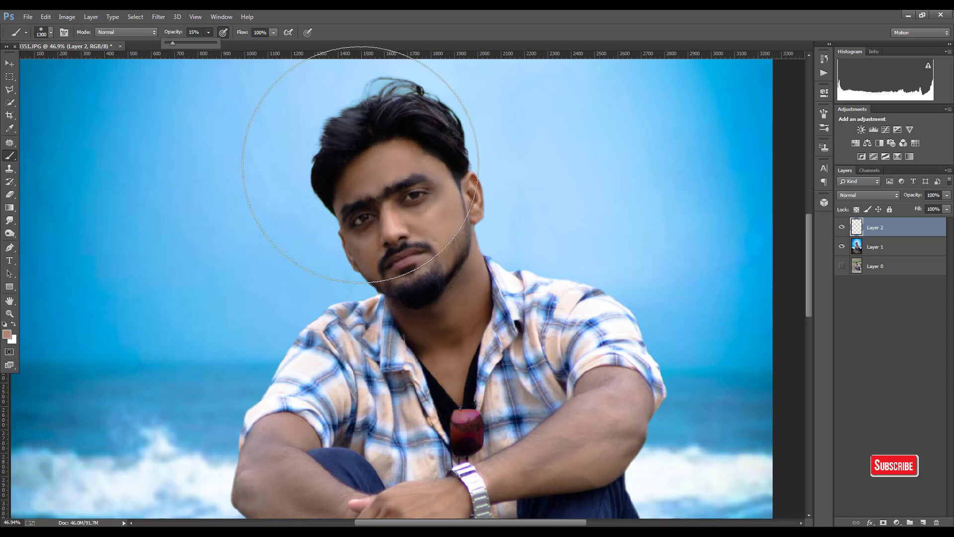
Reduce the brush size to 80 and paint the skin tone softly over the man's forehead and face
{"action": "key", "text": "bracketleft"}
{"action": "key", "text": "bracketleft"}
{"action": "key", "text": "bracketleft"}
{"action": "key", "text": "bracketleft"}
{"action": "key", "text": "bracketleft"}
{"action": "key", "text": "bracketleft"}
{"action": "key", "text": "bracketleft"}
{"action": "key", "text": "bracketleft"}
{"action": "key", "text": "bracketleft"}
{"action": "key", "text": "bracketleft"}
{"action": "key", "text": "bracketleft"}
{"action": "key", "text": "bracketleft"}
{"action": "key", "text": "bracketleft"}
{"action": "key", "text": "bracketleft"}
{"action": "key", "text": "bracketleft"}
{"action": "key", "text": "bracketleft"}
{"action": "key", "text": "bracketleft"}
{"action": "key", "text": "bracketleft"}
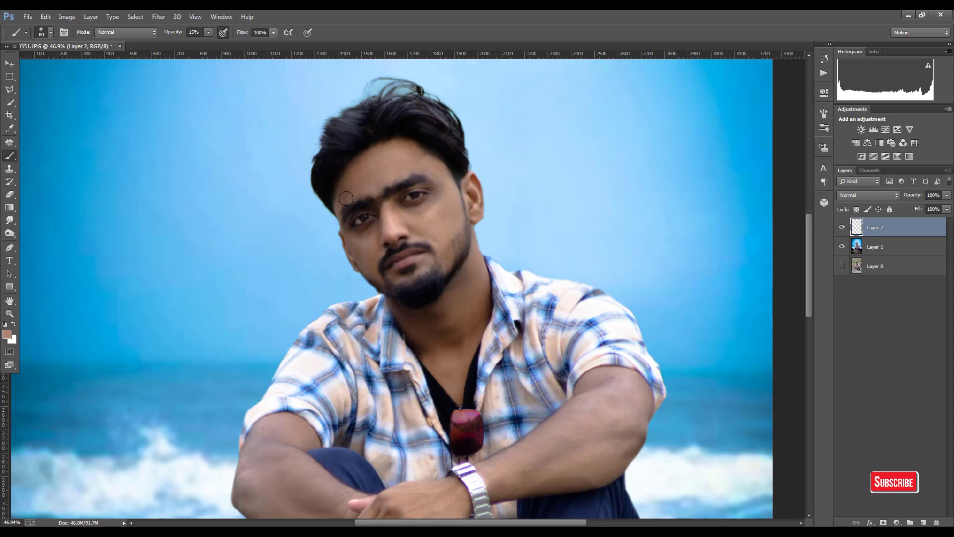
{"action": "mouse_move", "coordinate": [403, 146]}
{"action": "left_mouse_down"}
{"action": "mouse_move", "coordinate": [439, 187]}
{"action": "mouse_move", "coordinate": [410, 219]}
{"action": "left_mouse_up"}
{"action": "left_click_drag", "start_coordinate": [447, 194], "coordinate": [360, 252]}
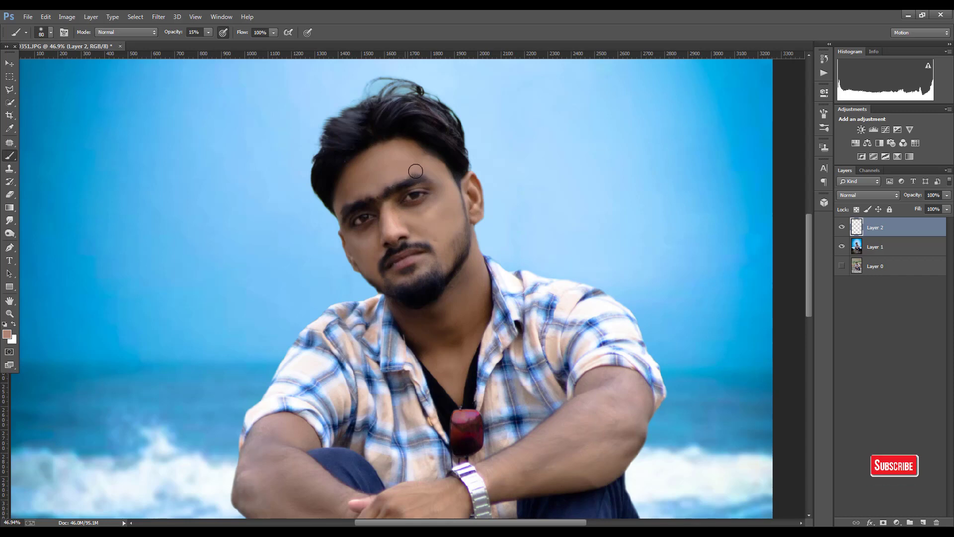
Sample the forearm tone #917670 as the foreground colour and paint it over both arms and the hand
{"action": "scroll", "coordinate": [368, 361], "scroll_direction": "down", "scroll_amount": 5}
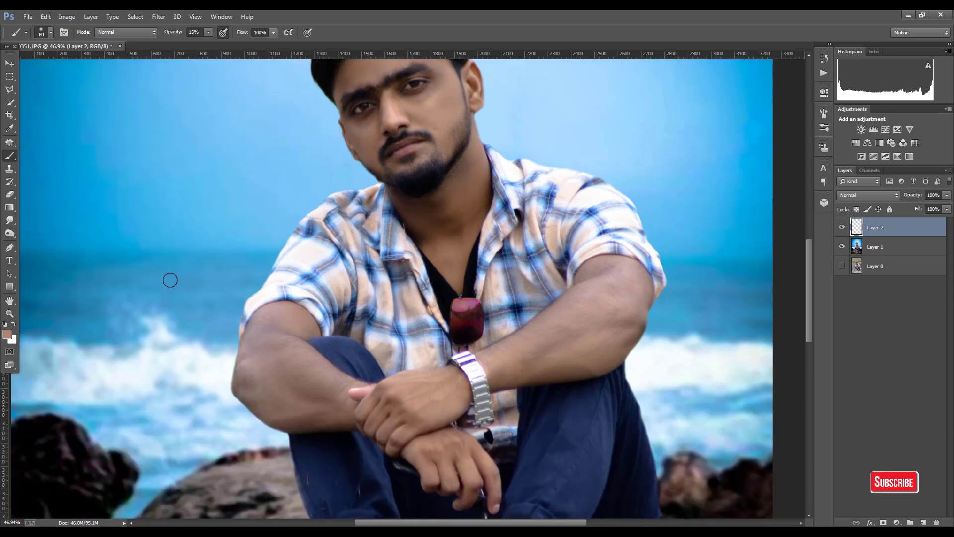
{"action": "left_click", "coordinate": [8, 334]}
{"action": "left_click", "coordinate": [273, 360]}
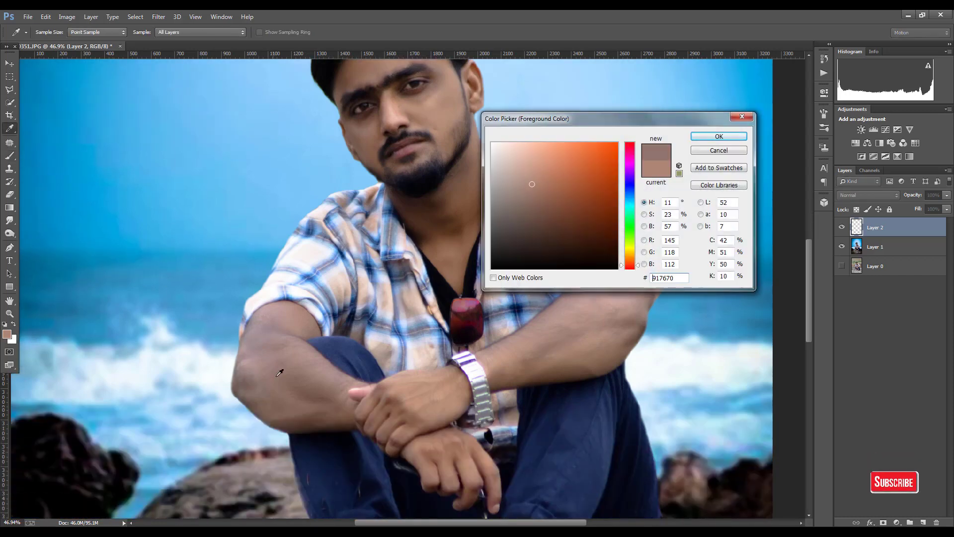
{"action": "left_click", "coordinate": [695, 139]}
{"action": "key", "text": "b"}
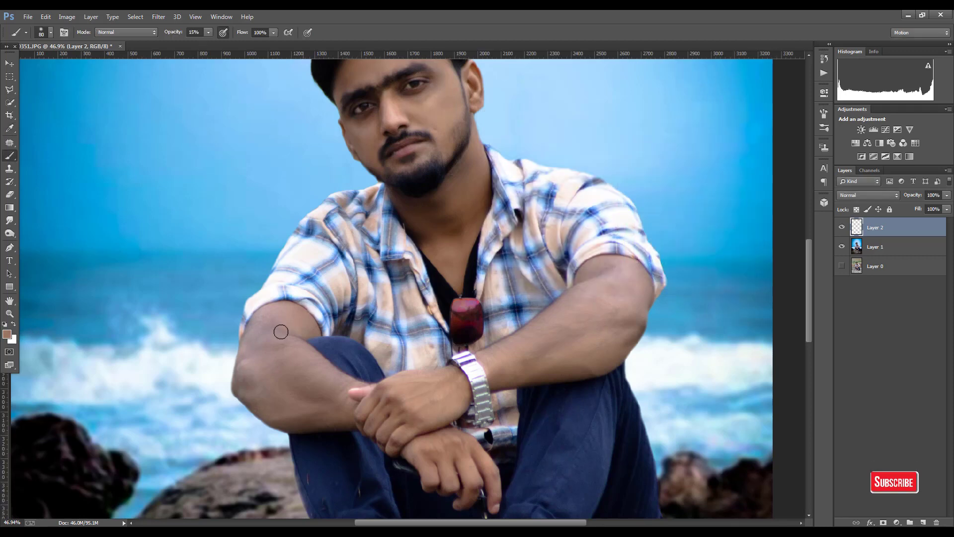
{"action": "mouse_move", "coordinate": [244, 340]}
{"action": "left_mouse_down"}
{"action": "mouse_move", "coordinate": [240, 375]}
{"action": "mouse_move", "coordinate": [256, 415]}
{"action": "mouse_move", "coordinate": [322, 425]}
{"action": "left_mouse_up"}
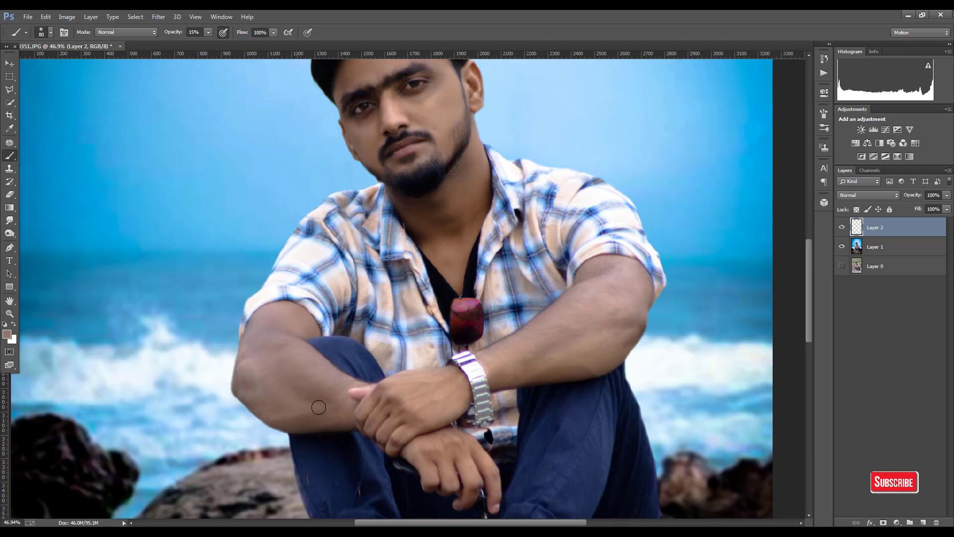
{"action": "left_click_drag", "start_coordinate": [307, 364], "coordinate": [356, 392]}
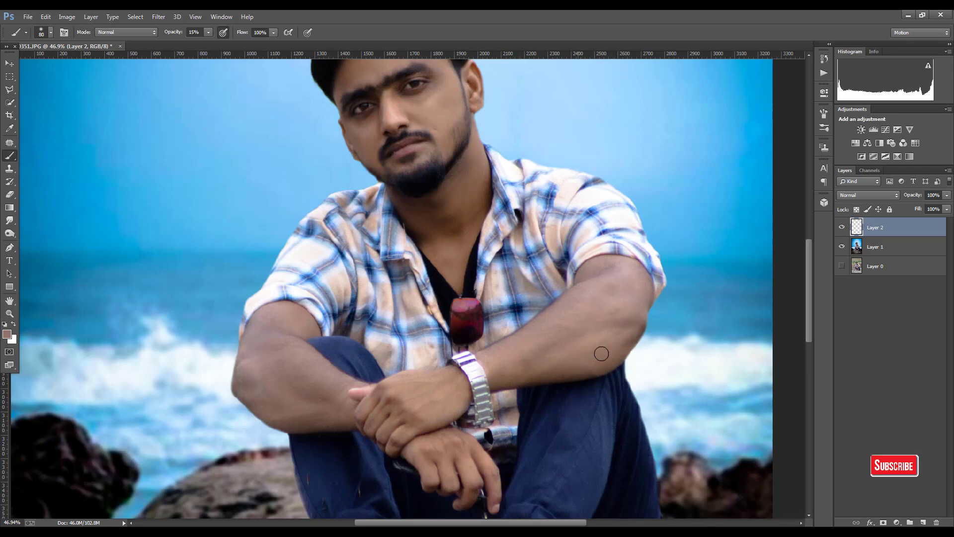
{"action": "scroll", "coordinate": [412, 454], "scroll_direction": "down", "scroll_amount": 2}
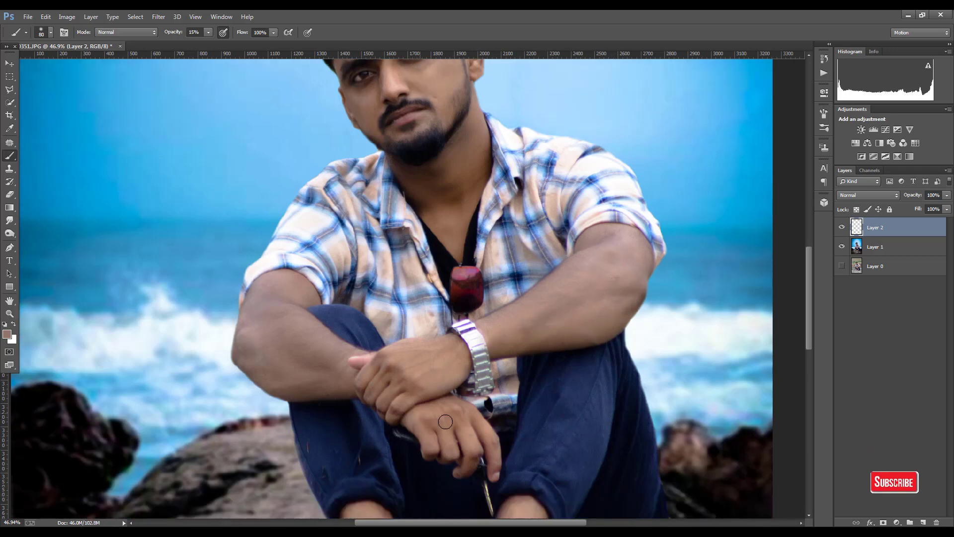
{"action": "left_click_drag", "start_coordinate": [446, 421], "coordinate": [445, 415]}
Enlarge the brush to 100 and paint the same tone over the bare skin above both shoes
{"action": "scroll", "coordinate": [427, 449], "scroll_direction": "down", "scroll_amount": 7}
{"action": "key", "text": "bracketright"}
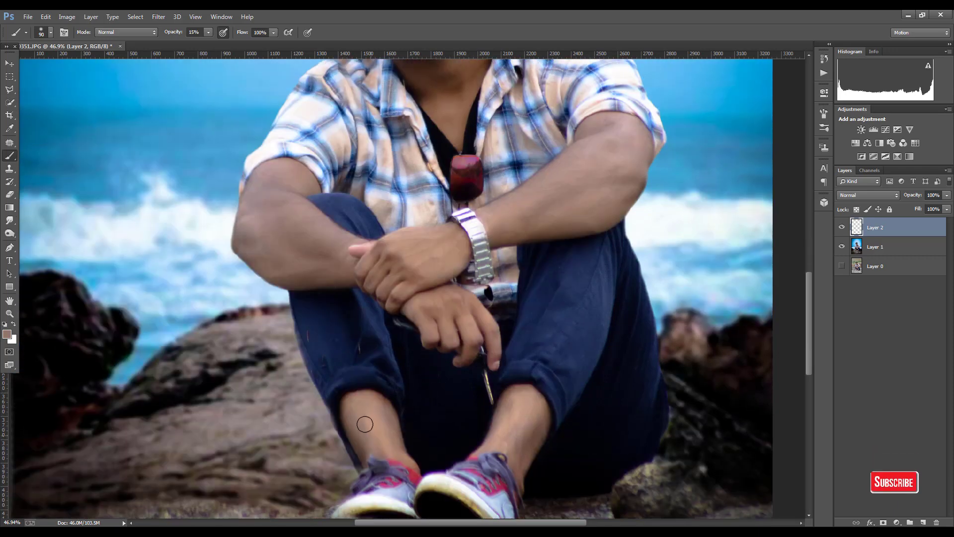
{"action": "mouse_move", "coordinate": [389, 413]}
{"action": "left_mouse_down"}
{"action": "mouse_move", "coordinate": [395, 440]}
{"action": "mouse_move", "coordinate": [351, 411]}
{"action": "mouse_move", "coordinate": [354, 427]}
{"action": "left_mouse_up"}
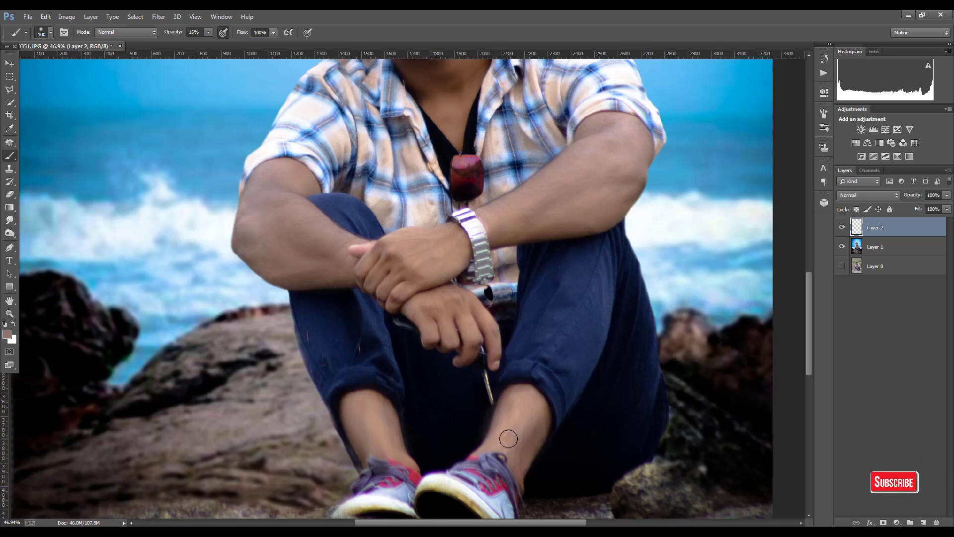
Merge the painted Layer 2 with Layer 1
{"action": "scroll", "coordinate": [512, 434], "scroll_direction": "down", "scroll_amount": 3}
{"action": "scroll", "coordinate": [512, 432], "scroll_direction": "down", "scroll_amount": 1}
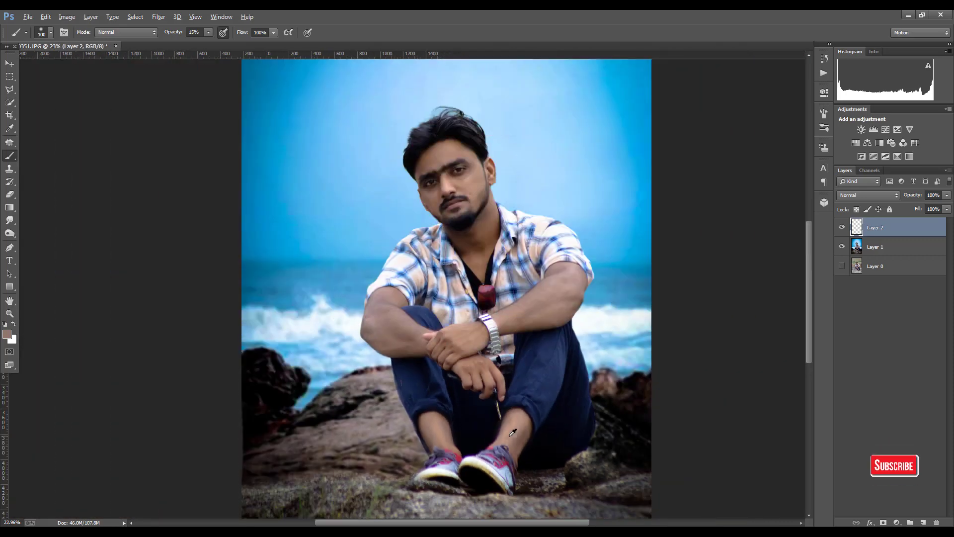
{"action": "scroll", "coordinate": [513, 432], "scroll_direction": "down", "scroll_amount": 1}
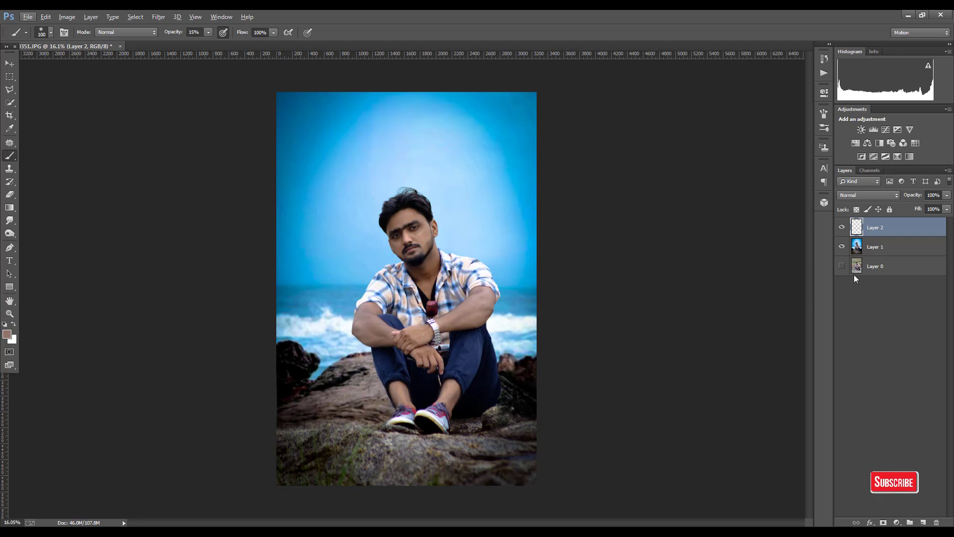
{"action": "left_click", "coordinate": [872, 248], "text": "ctrl"}
{"action": "right_click", "coordinate": [873, 248]}
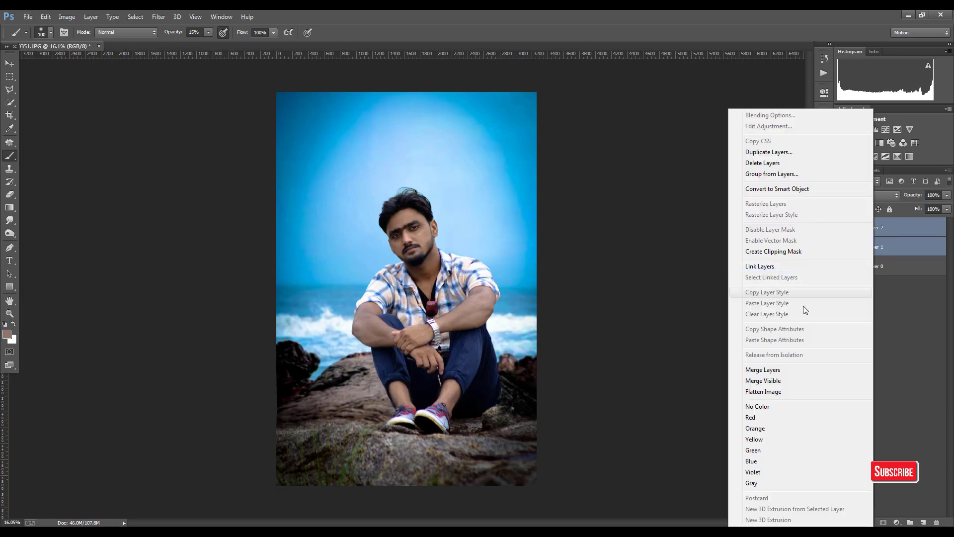
{"action": "left_click", "coordinate": [765, 370]}
Add a Color Lookup adjustment layer, try its 3D LUT files and choose Crisp_Winter.look
{"action": "left_click", "coordinate": [914, 144]}
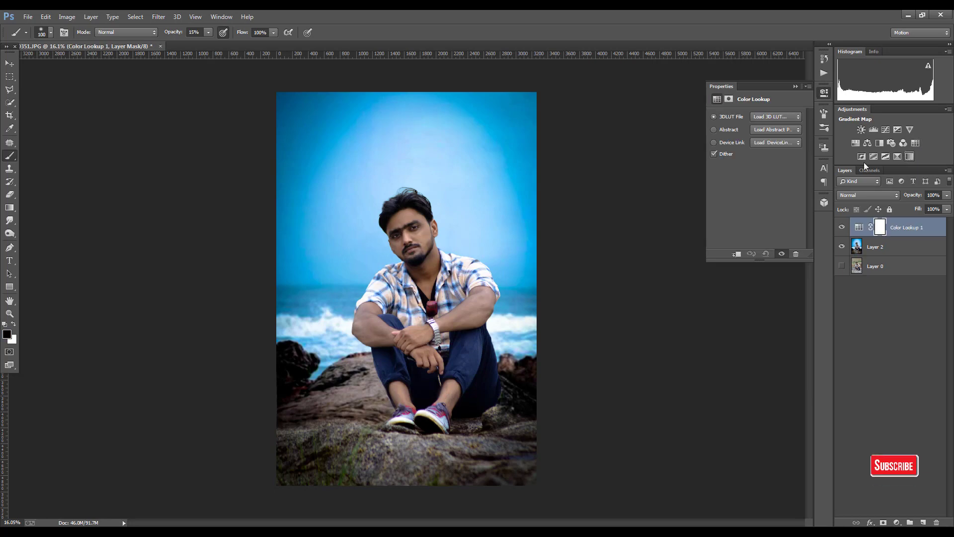
{"action": "left_click", "coordinate": [786, 121]}
{"action": "left_click", "coordinate": [768, 137]}
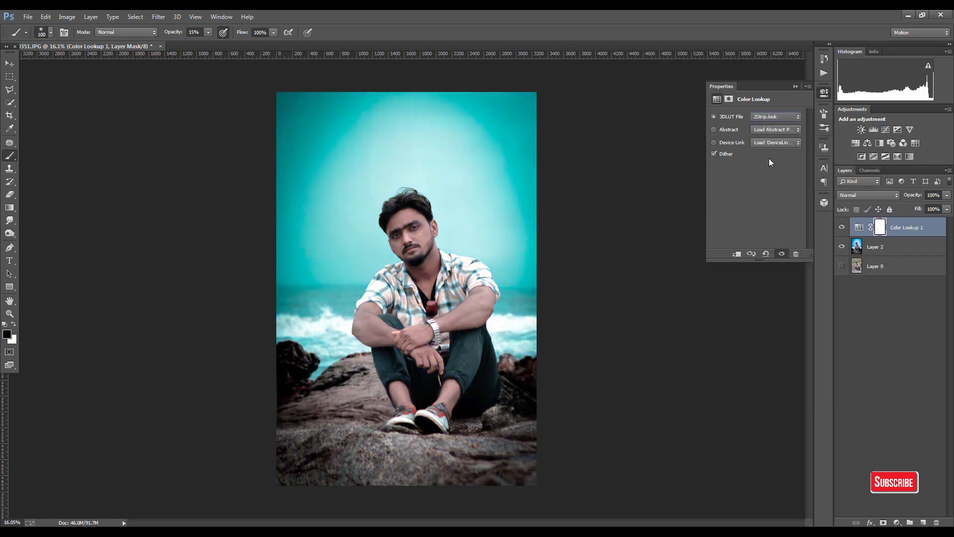
{"action": "key", "text": "Down"}
{"action": "key", "text": "Down"}
{"action": "key", "text": "Up"}
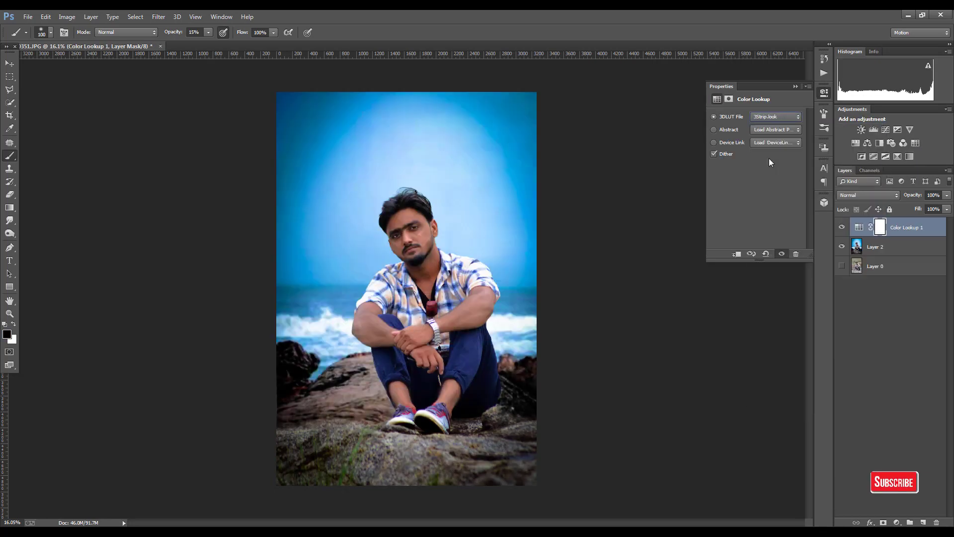
{"action": "key", "text": "Down"}
{"action": "key", "text": "Down"}
{"action": "key", "text": "Down"}
{"action": "key", "text": "Down"}
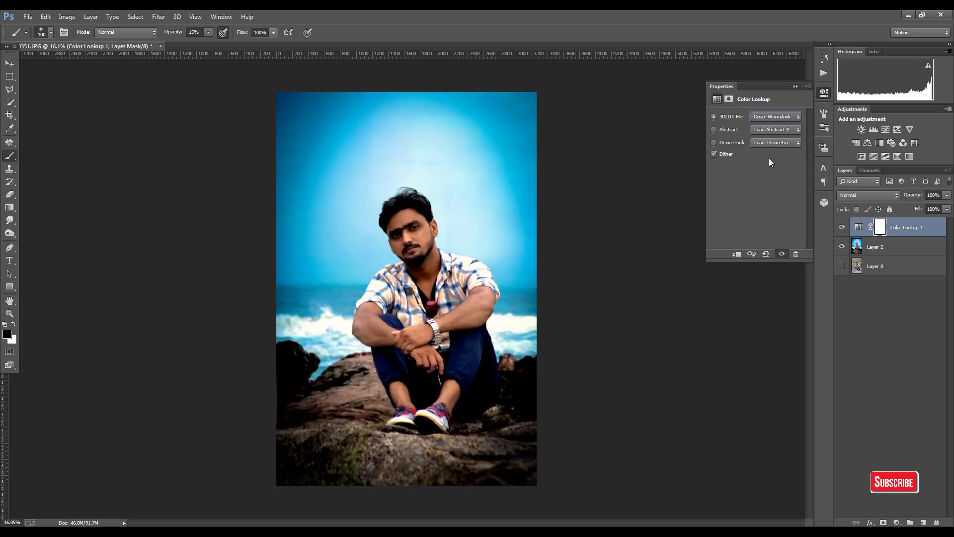
{"action": "key", "text": "Down"}
{"action": "key", "text": "Up"}
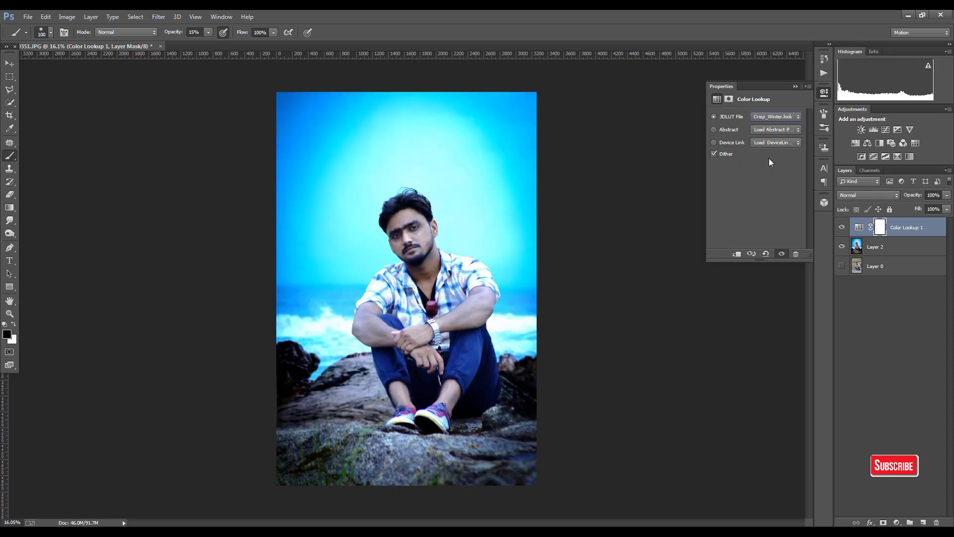
Lower the Color Lookup layer's opacity to 33%
{"action": "left_click", "coordinate": [795, 86]}
{"action": "left_click", "coordinate": [947, 194]}
{"action": "left_click", "coordinate": [917, 207]}
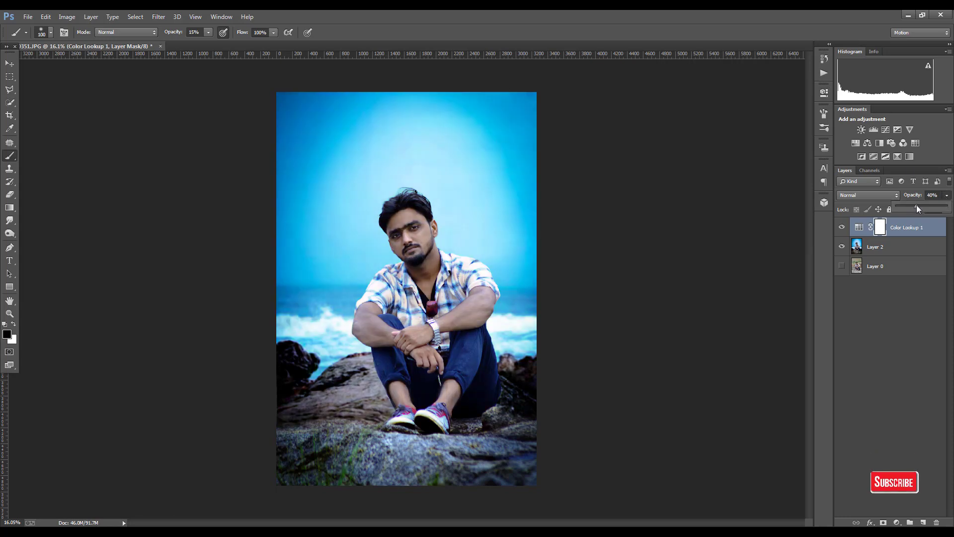
{"action": "left_click_drag", "start_coordinate": [916, 204], "coordinate": [913, 207]}
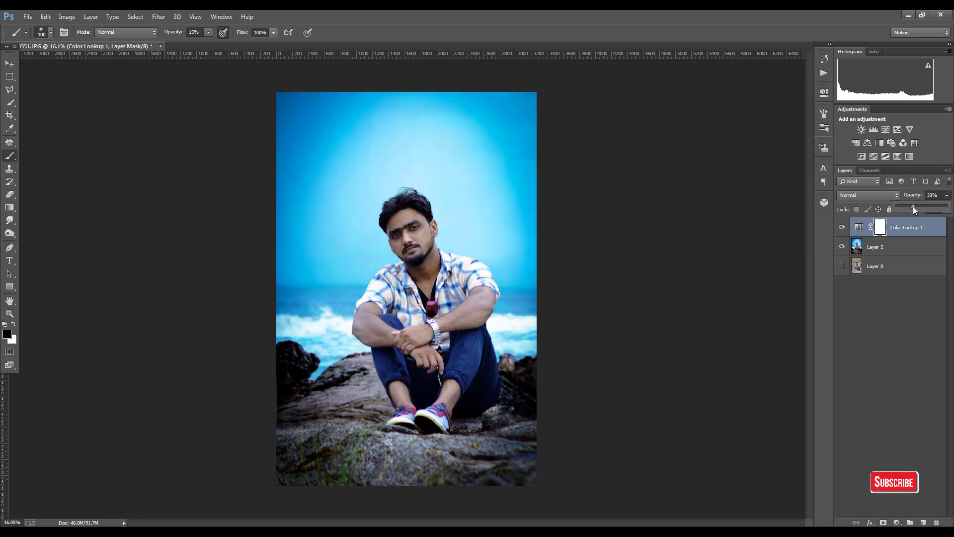
Merge the Color Lookup 1 adjustment layer with Layer 2
{"action": "left_click", "coordinate": [899, 247]}
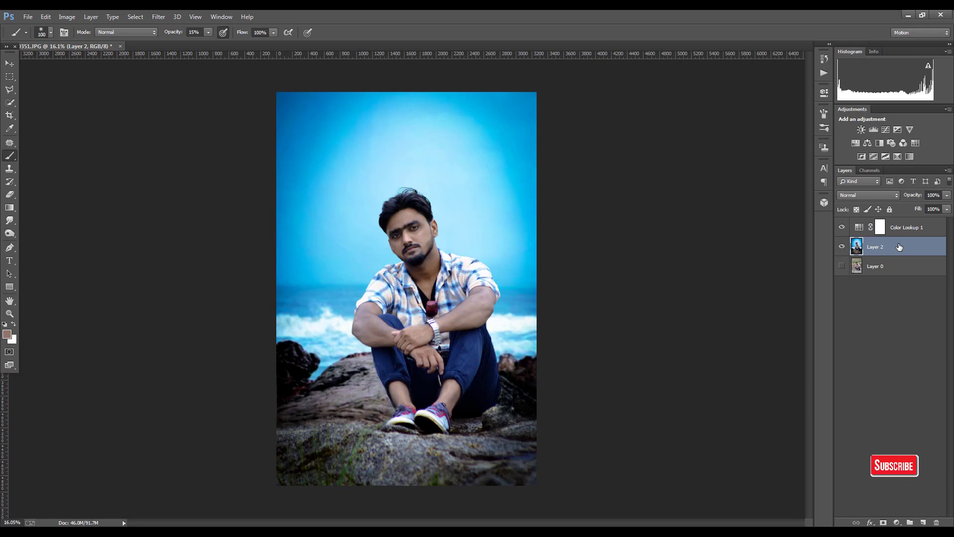
{"action": "left_click", "coordinate": [899, 247], "text": "ctrl"}
{"action": "left_click", "coordinate": [900, 238]}
{"action": "left_click", "coordinate": [899, 246], "text": "ctrl"}
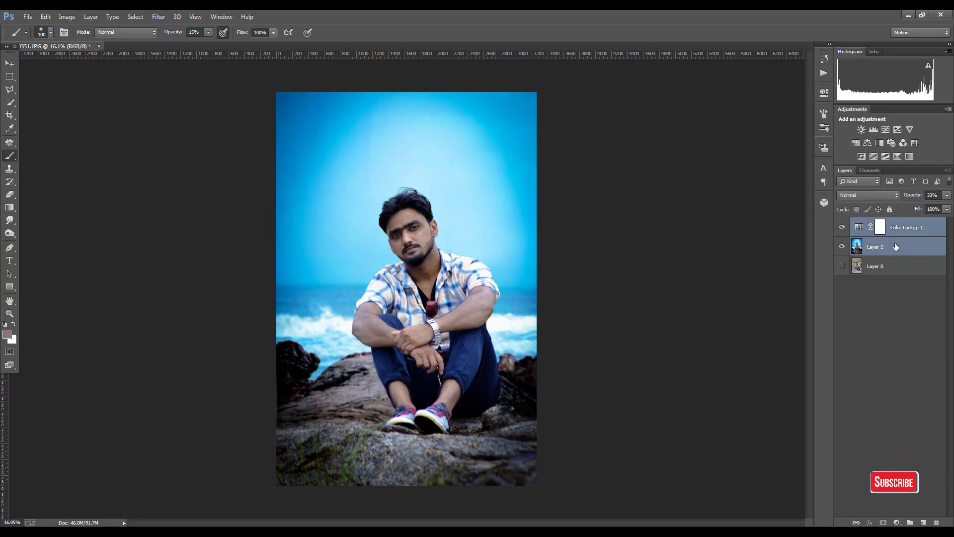
{"action": "right_click", "coordinate": [897, 247]}
{"action": "left_click", "coordinate": [798, 370]}
Add a Selective Color adjustment layer and set its Cyans to Cyan -17, Magenta +39, Yellow +40 and Black -5
{"action": "left_click", "coordinate": [897, 156]}
{"action": "left_click", "coordinate": [755, 130]}
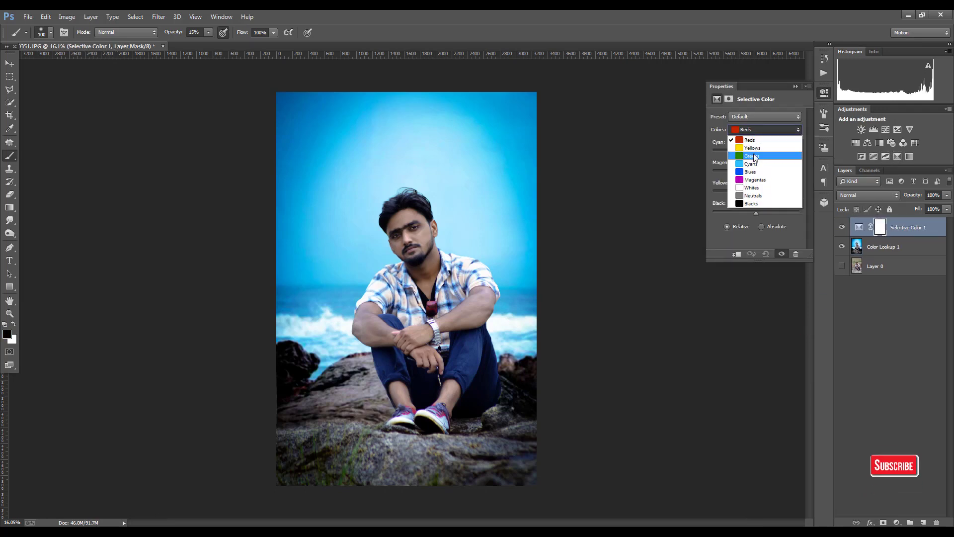
{"action": "left_click", "coordinate": [755, 155]}
{"action": "left_click_drag", "start_coordinate": [769, 150], "coordinate": [771, 173]}
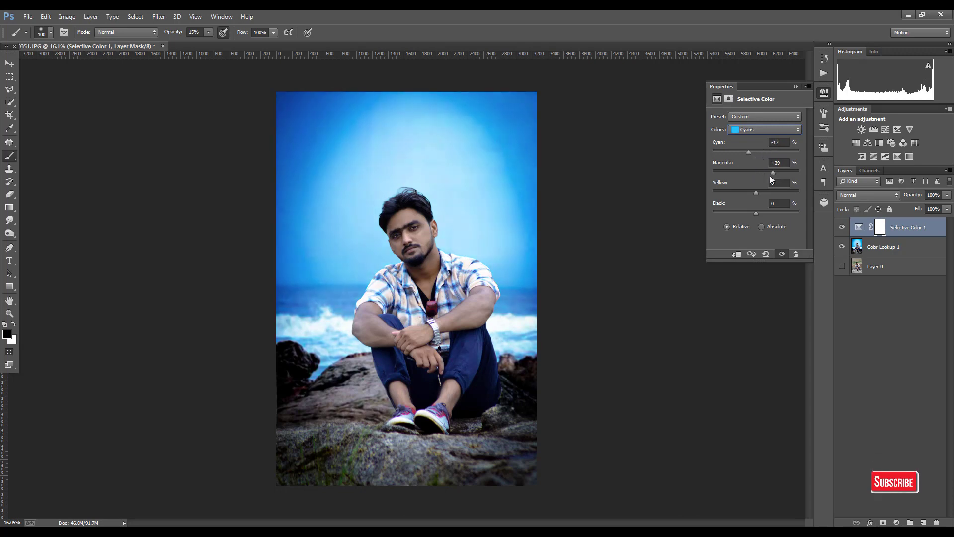
{"action": "left_click", "coordinate": [773, 193]}
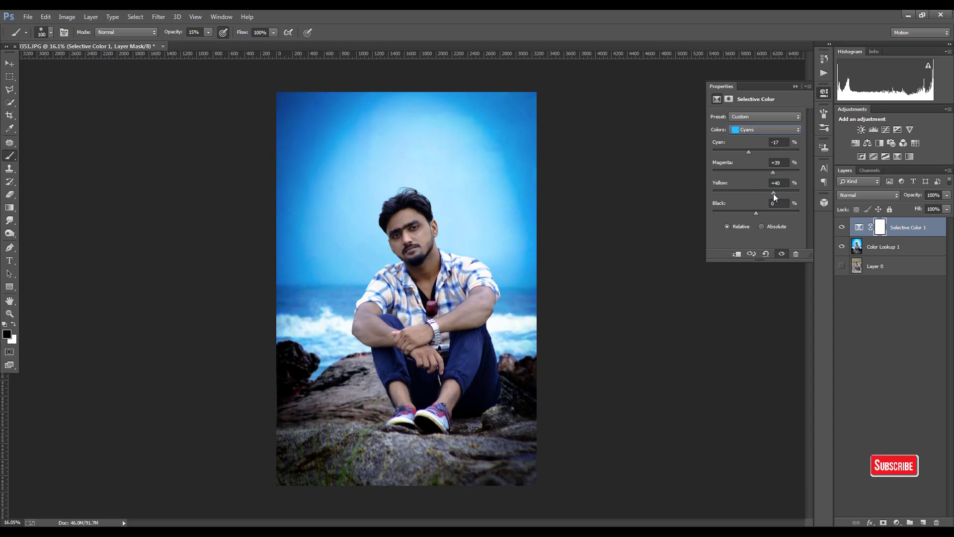
{"action": "mouse_move", "coordinate": [756, 213]}
{"action": "left_mouse_down"}
{"action": "mouse_move", "coordinate": [776, 213]}
{"action": "mouse_move", "coordinate": [752, 213]}
{"action": "left_mouse_up"}
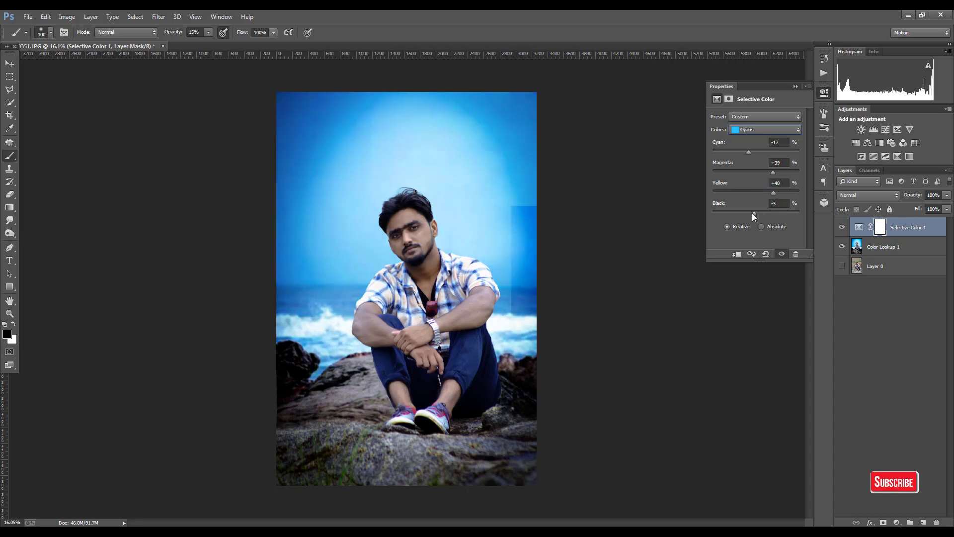
Set the Selective Color Blues to Cyan +17, Magenta -25 and Yellow -8
{"action": "left_click", "coordinate": [755, 130]}
{"action": "left_click", "coordinate": [745, 174]}
{"action": "left_click_drag", "start_coordinate": [755, 152], "coordinate": [755, 213]}
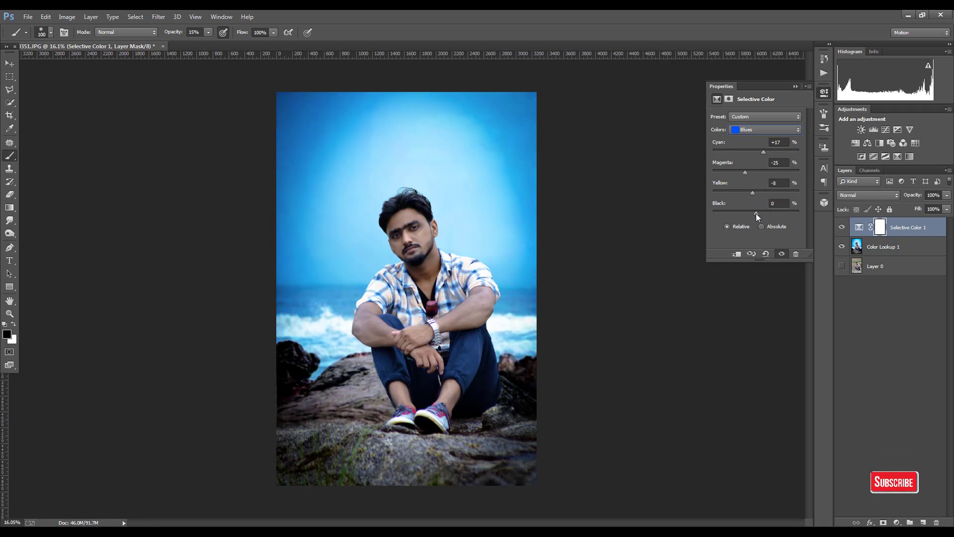
Set the Selective Color Yellows to Cyan +21, Magenta +21, Yellow -25 and Black -8
{"action": "left_click", "coordinate": [755, 130]}
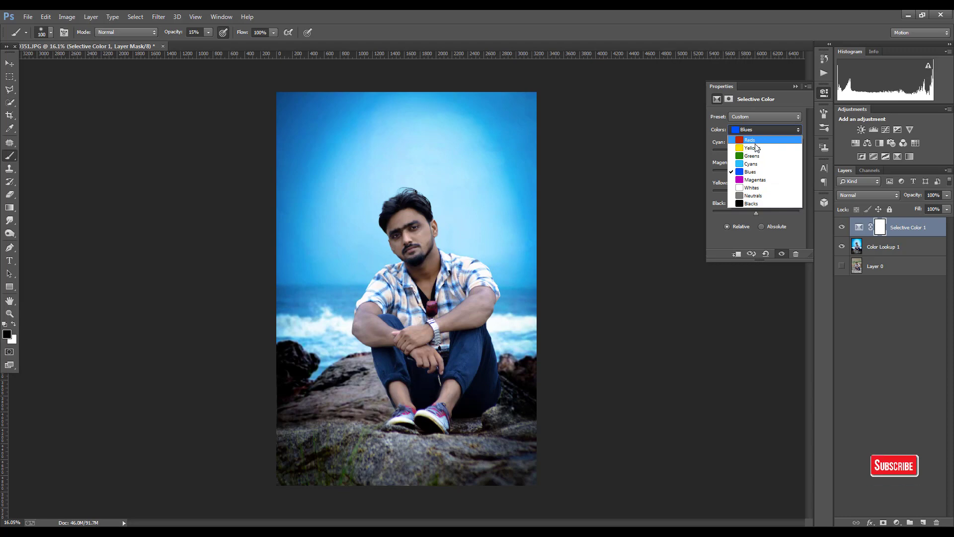
{"action": "left_click", "coordinate": [755, 149]}
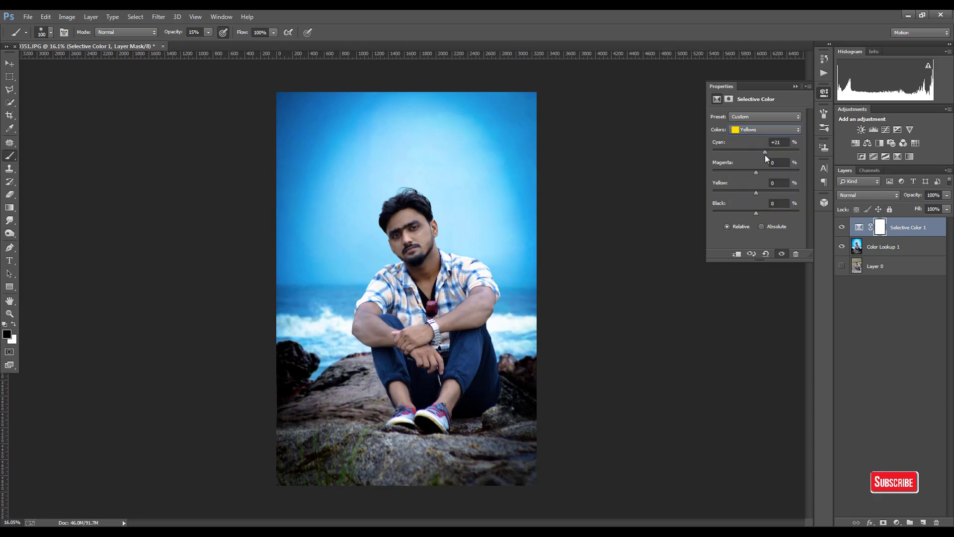
{"action": "left_click_drag", "start_coordinate": [756, 172], "coordinate": [765, 172]}
{"action": "left_click_drag", "start_coordinate": [756, 212], "coordinate": [752, 212]}
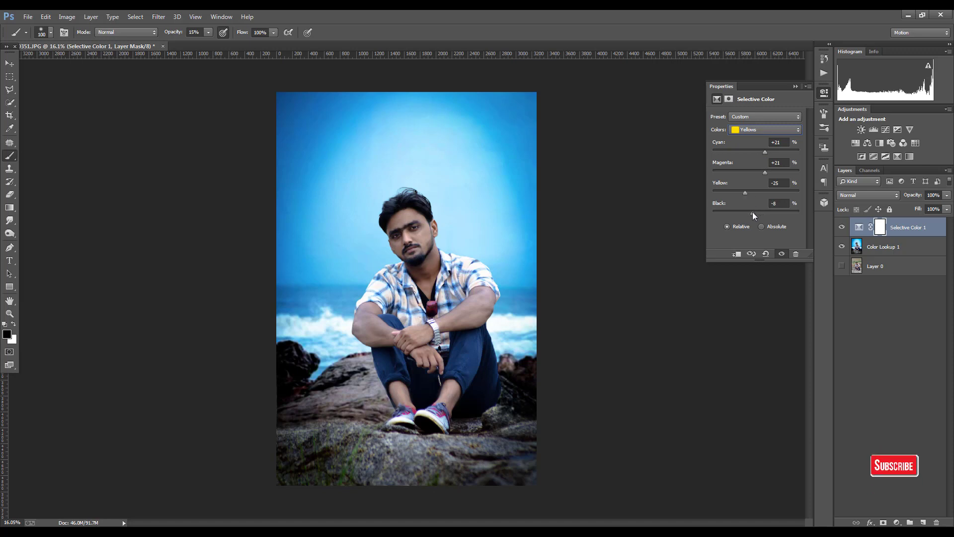
{"action": "left_click", "coordinate": [796, 87]}
Merge the Selective Color 1 adjustment layer with the Color Lookup 1 layer
{"action": "left_click", "coordinate": [888, 245], "text": "ctrl"}
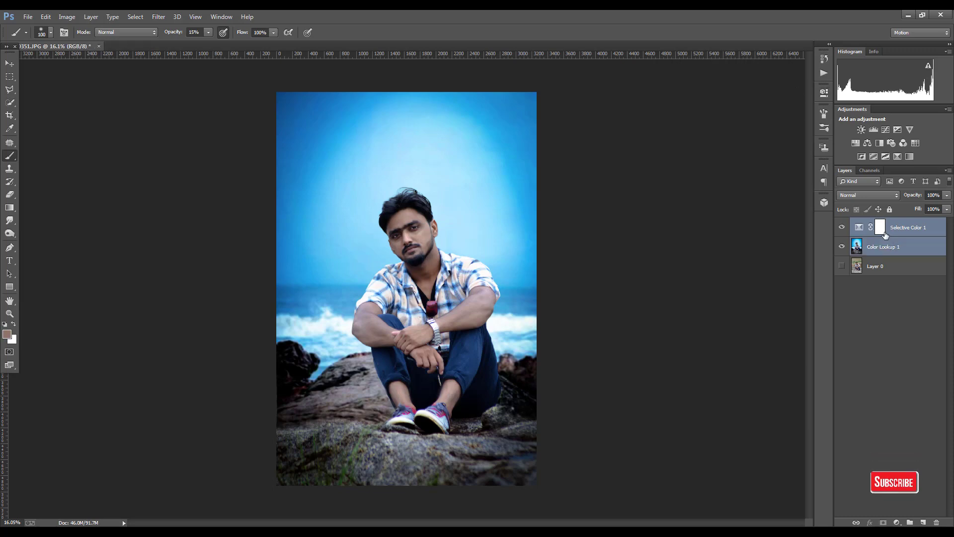
{"action": "right_click", "coordinate": [885, 234]}
{"action": "right_click", "coordinate": [897, 231]}
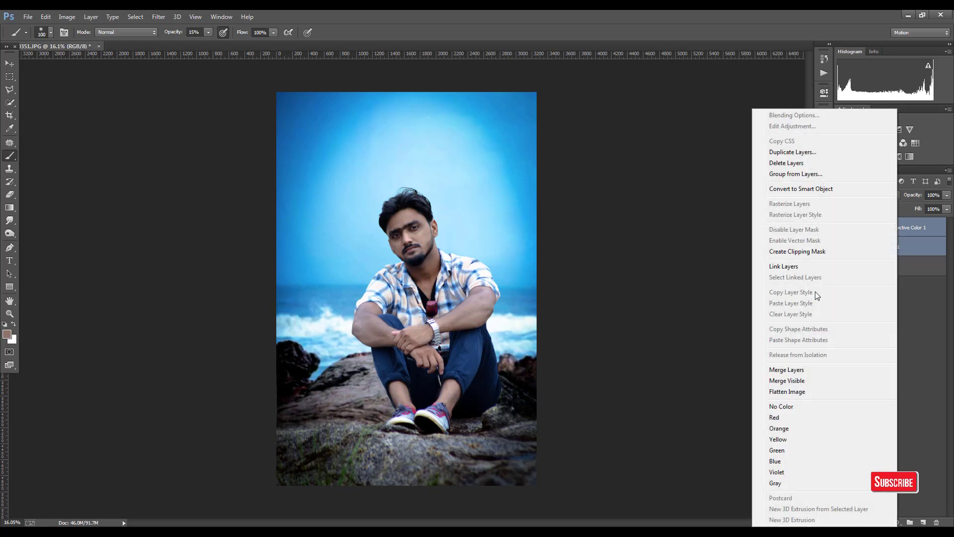
{"action": "left_click", "coordinate": [787, 369]}
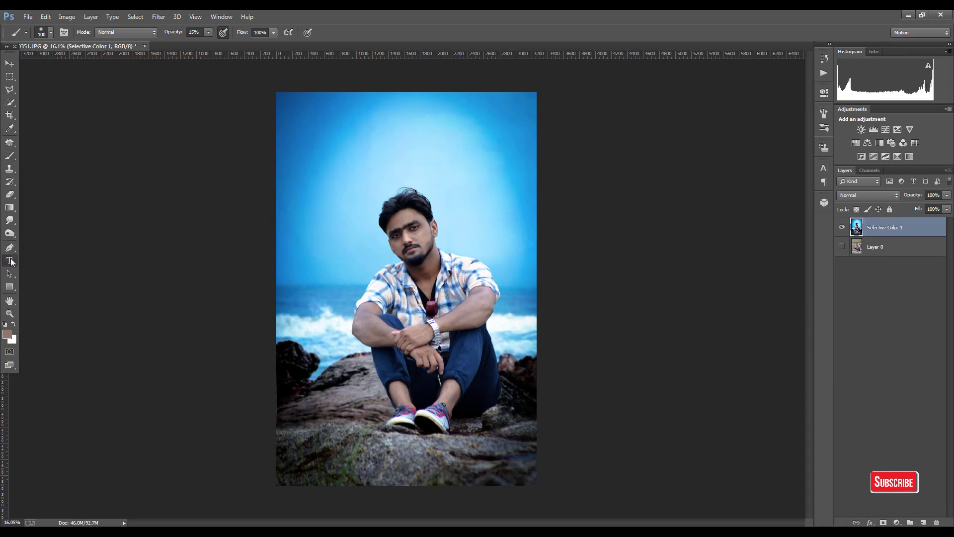
Add the watermark text "royal editz" in the sky near the photo's upper-left corner
{"action": "left_click", "coordinate": [11, 262]}
{"action": "left_click", "coordinate": [289, 111]}
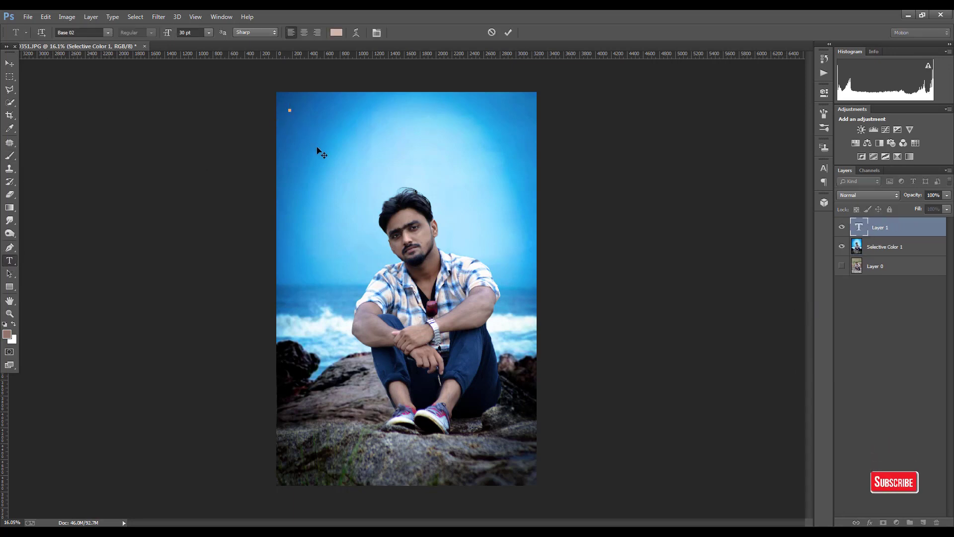
{"action": "type", "text": "ROYAL ED"}
{"action": "type", "text": "ITZ"}
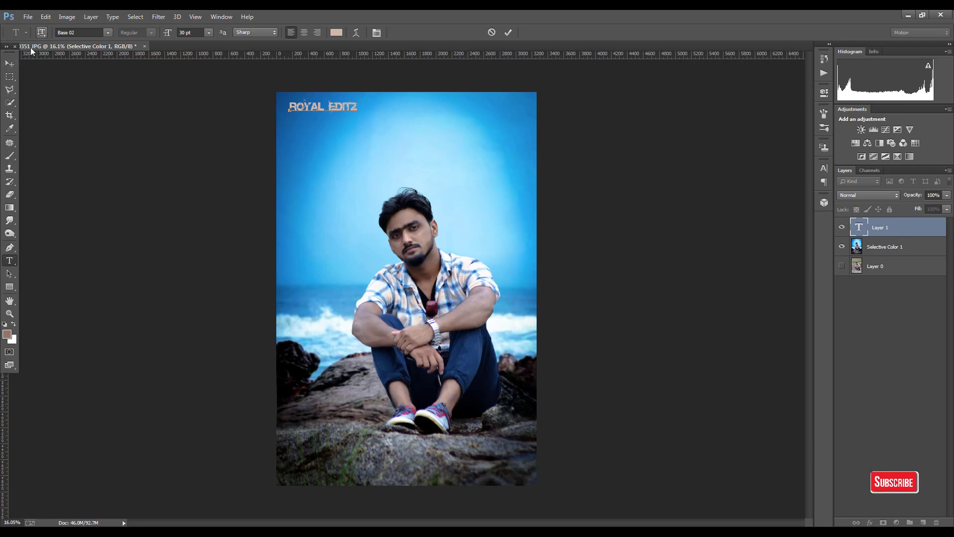
Move the "royal editz" text slightly down and toward the photo's left edge, and reduce its layer opacity to 43%
{"action": "left_click", "coordinate": [12, 64]}
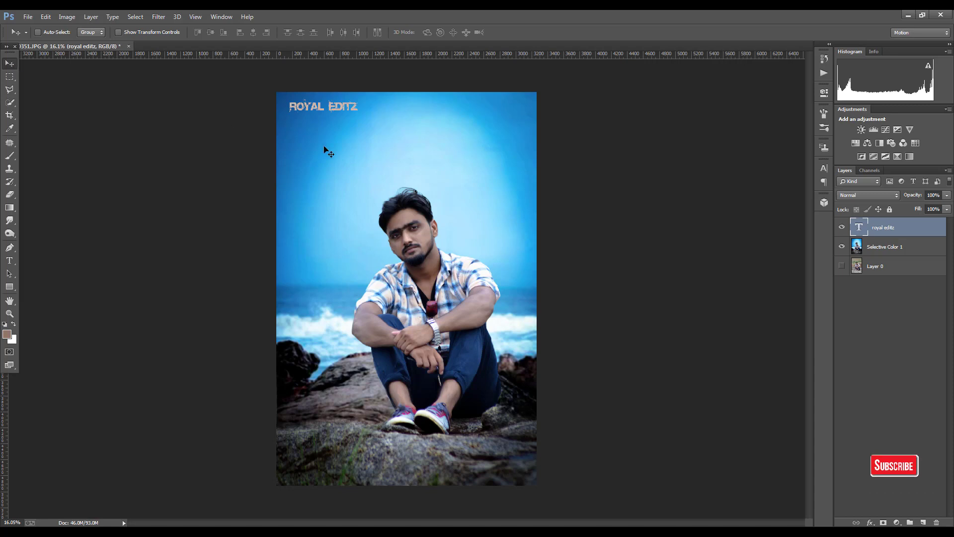
{"action": "left_click_drag", "start_coordinate": [333, 107], "coordinate": [330, 120]}
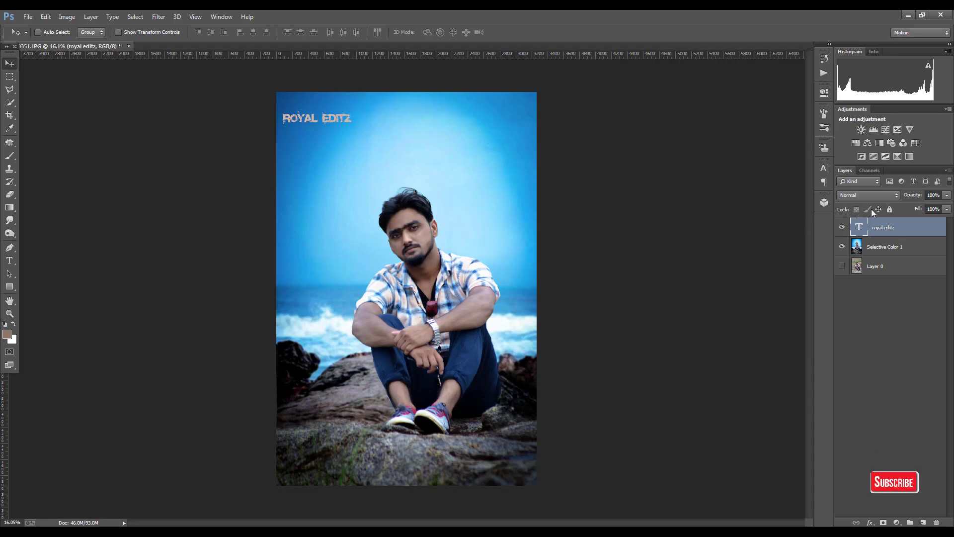
{"action": "left_click_drag", "start_coordinate": [946, 201], "coordinate": [919, 209]}
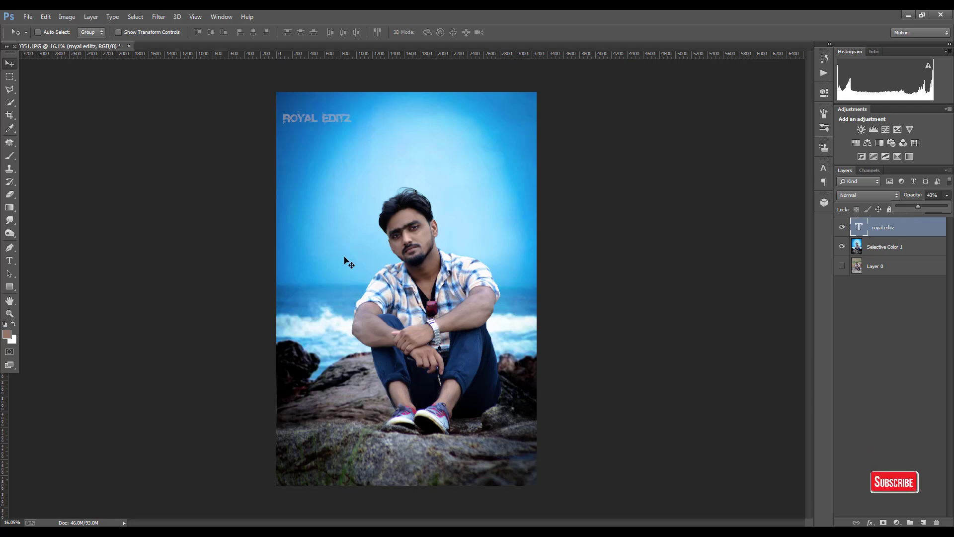
Start saving the finished image with Save As
{"action": "left_click", "coordinate": [28, 17]}
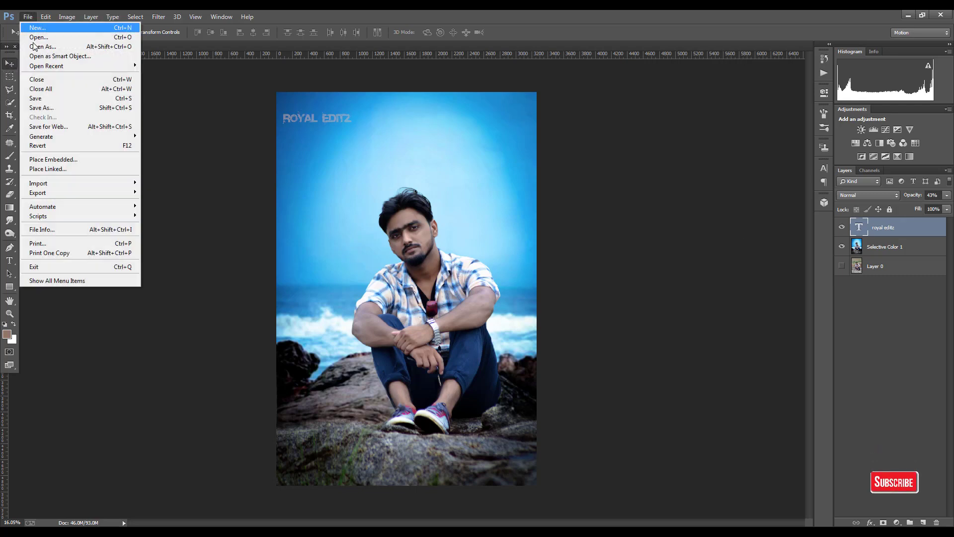
{"action": "left_click", "coordinate": [49, 108]}
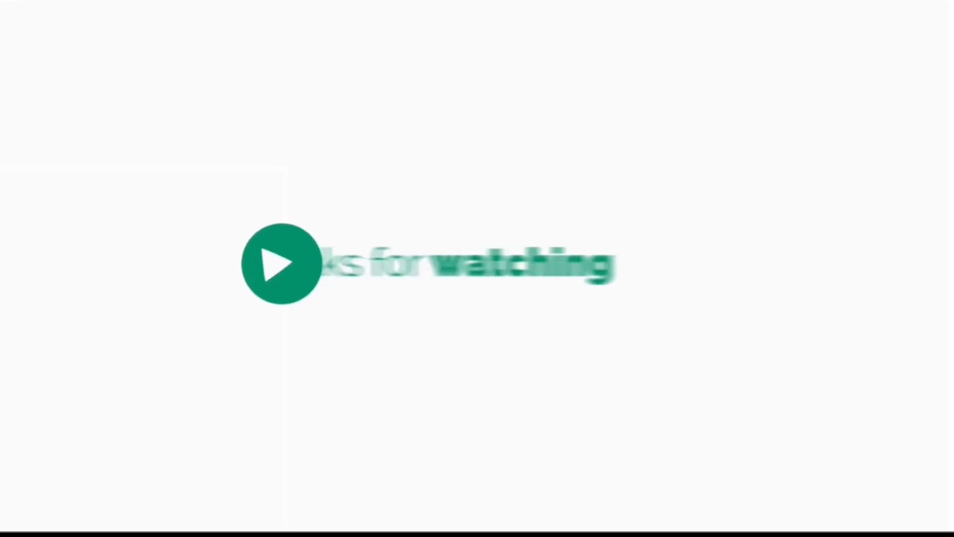